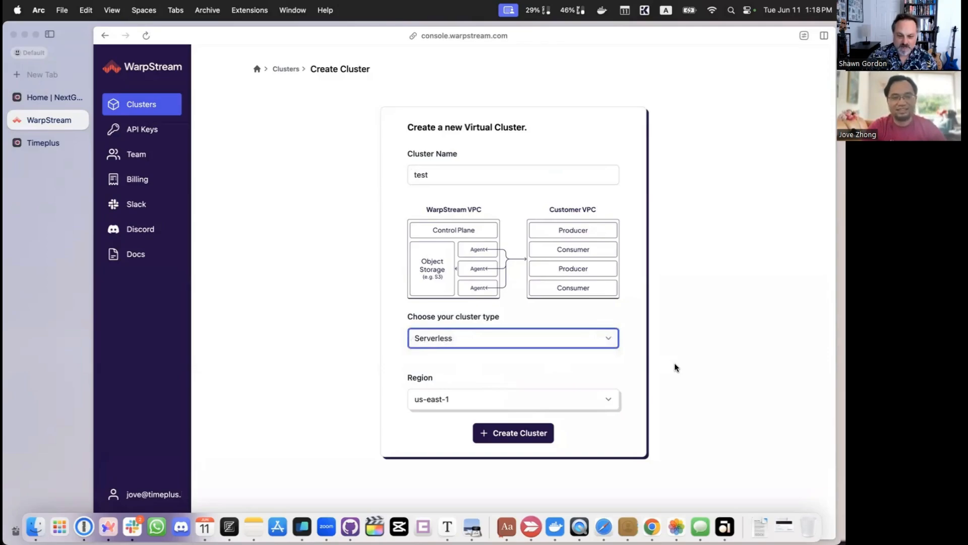
Step: Create a Serverless virtual cluster named test in the us-east-1 region
click(676, 368)
key(super+s)
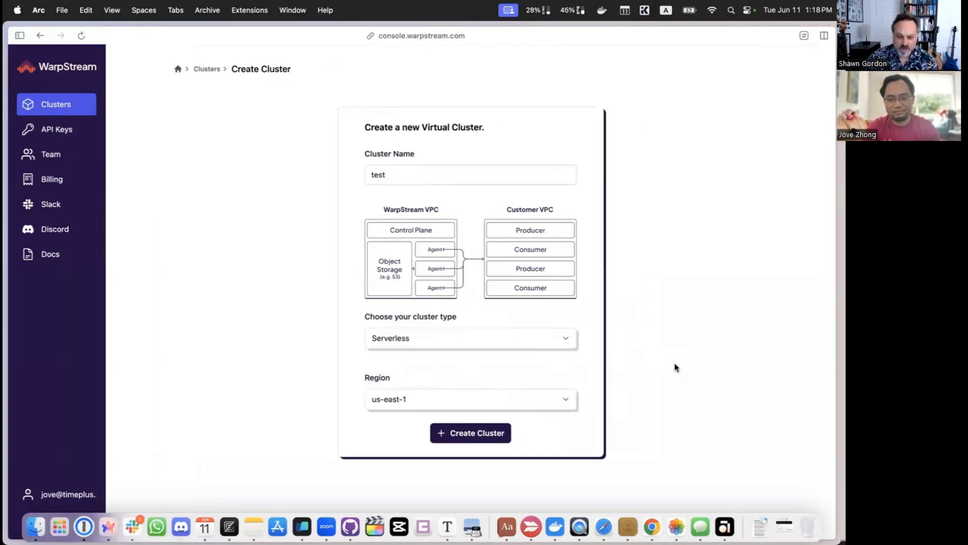
click(551, 398)
click(628, 393)
click(463, 432)
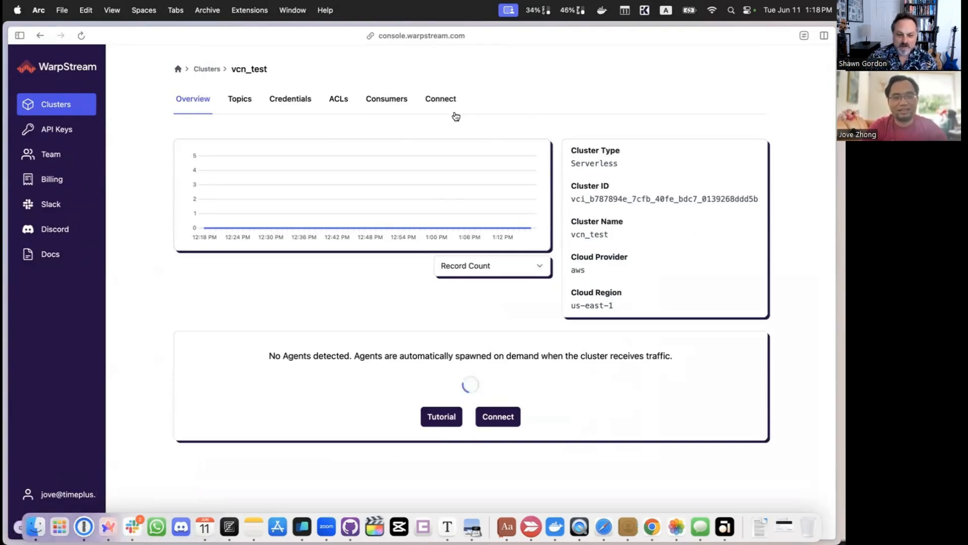
Step: Create superuser credentials named user for the new cluster and open the cluster's topics
click(290, 101)
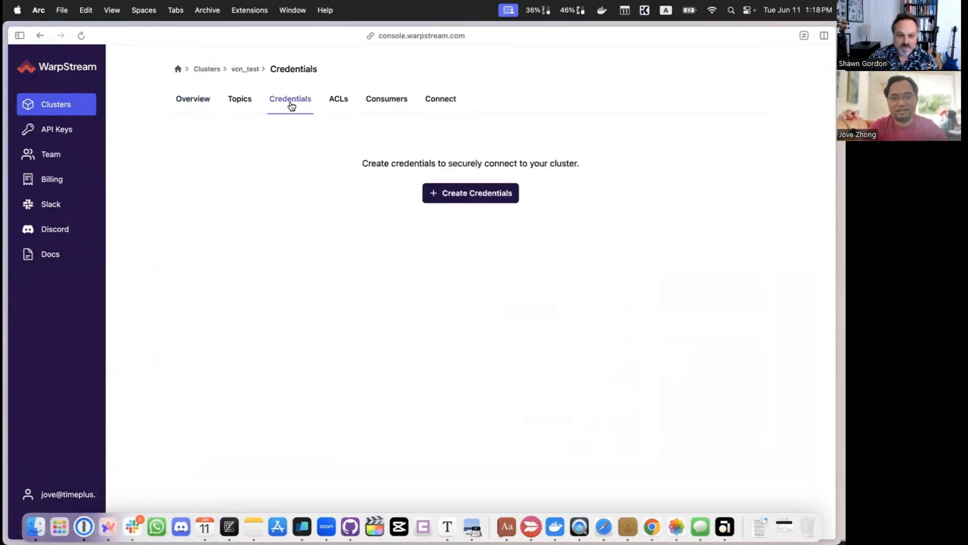
click(505, 198)
click(415, 283)
text(user)
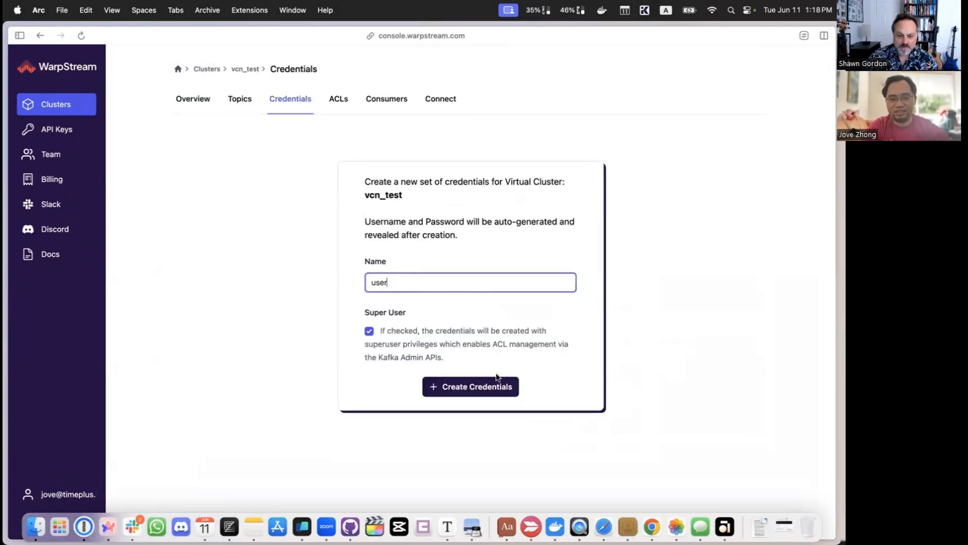
click(497, 390)
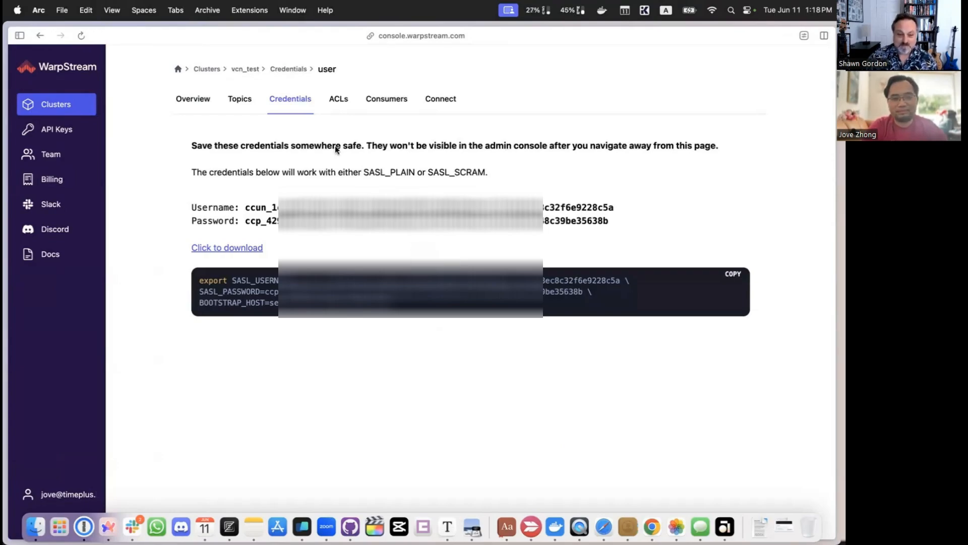
click(248, 103)
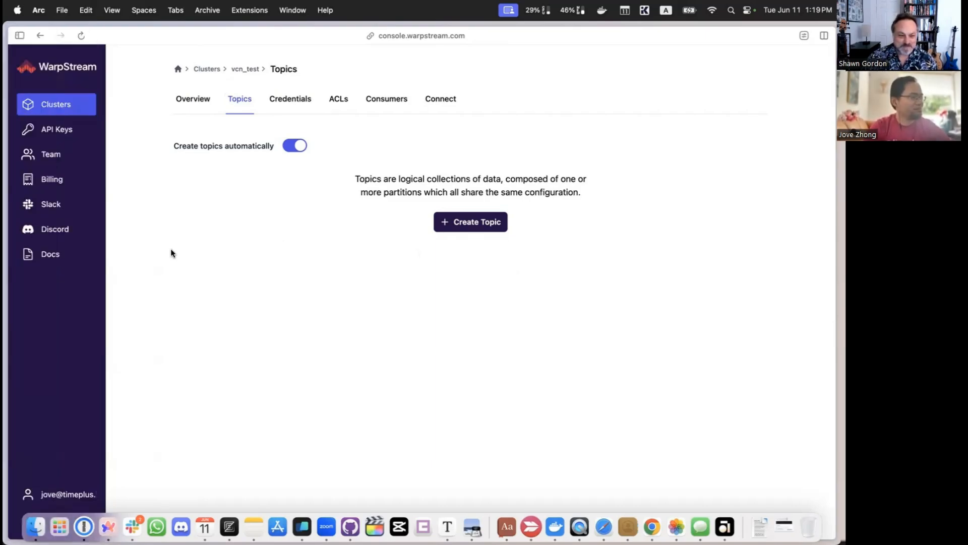
Step: Switch to the Timeplus workspace and start a data ingestion from Apache Kafka
mouse_move(36, 225)
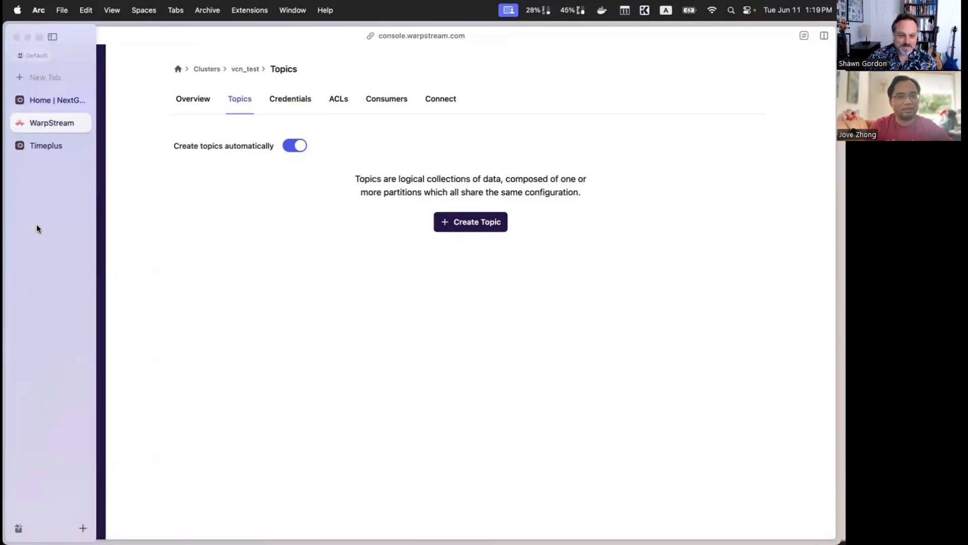
click(59, 102)
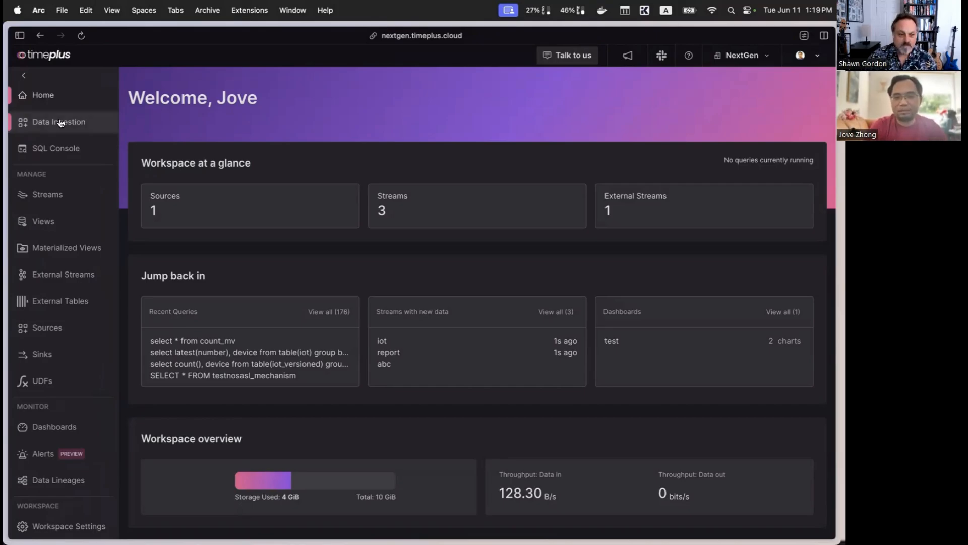
click(88, 123)
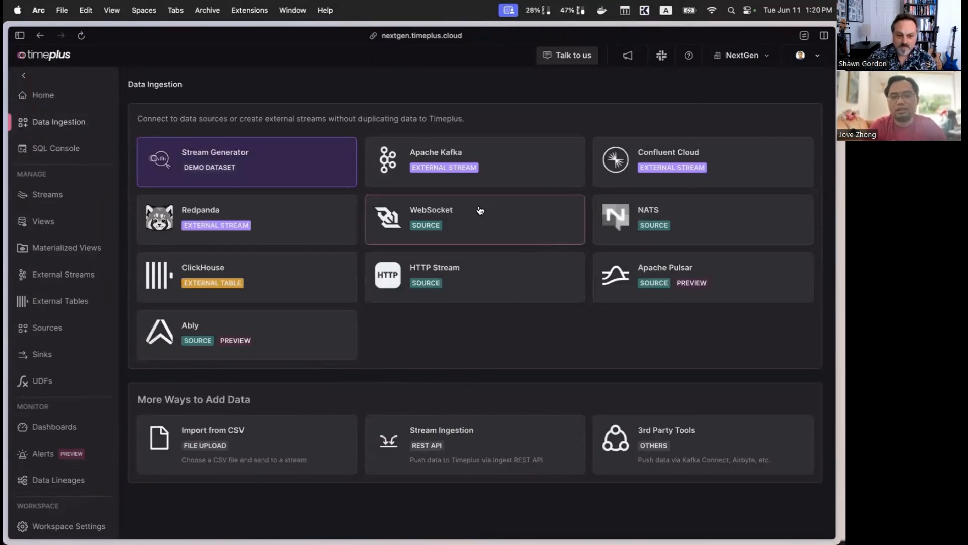
click(499, 167)
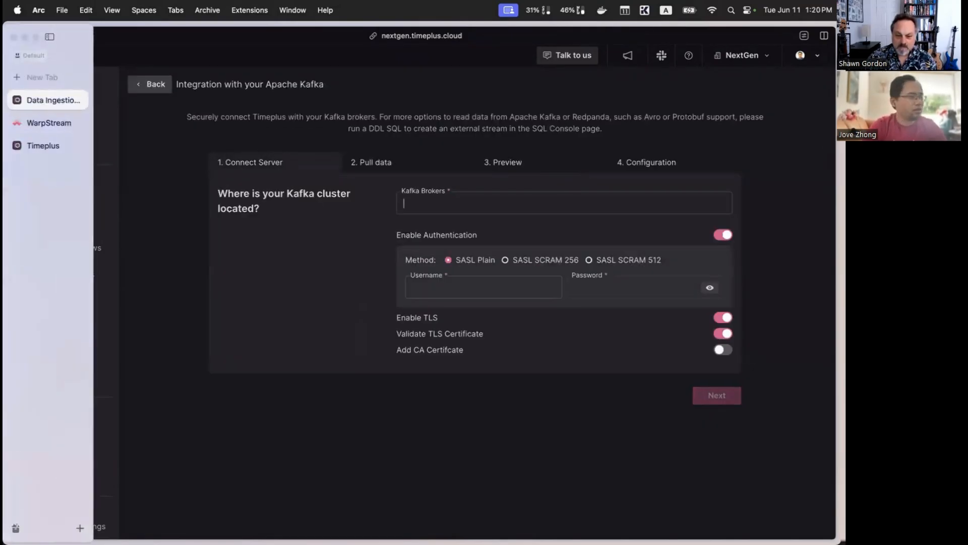
Step: Connect to the Kafka broker serverless.warpstream.com over SASL Plain with TLS, entering the cluster's username and password
click(489, 206)
text(serverless.warpstream.com)
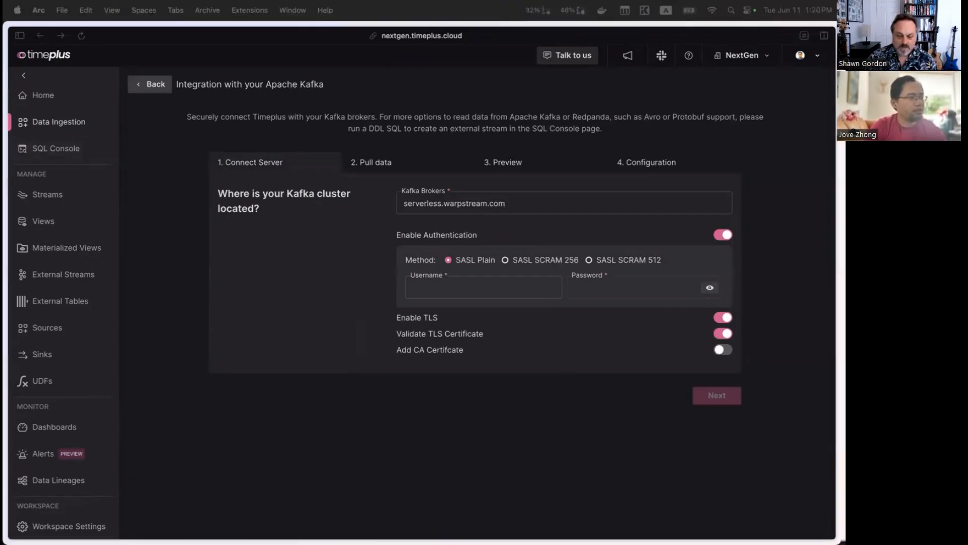
click(456, 294)
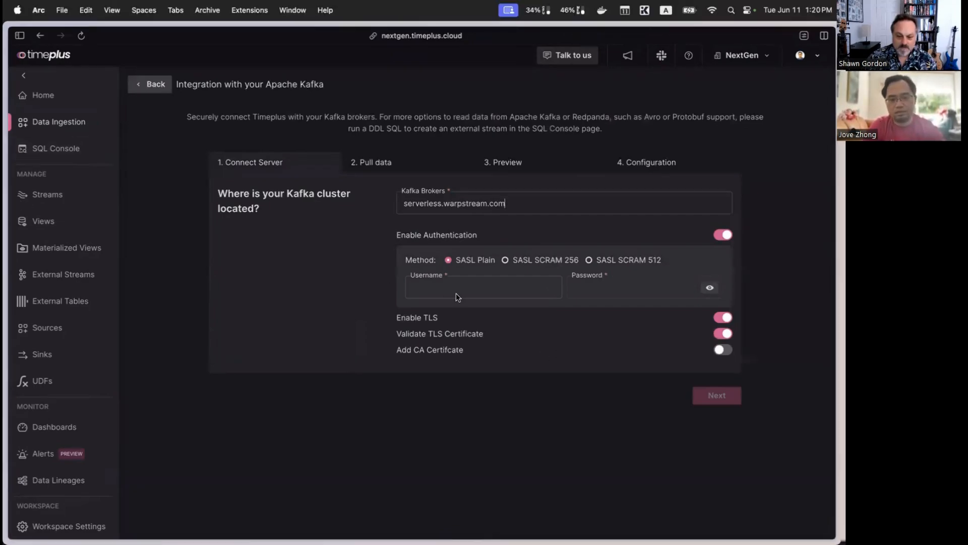
key(super+v)
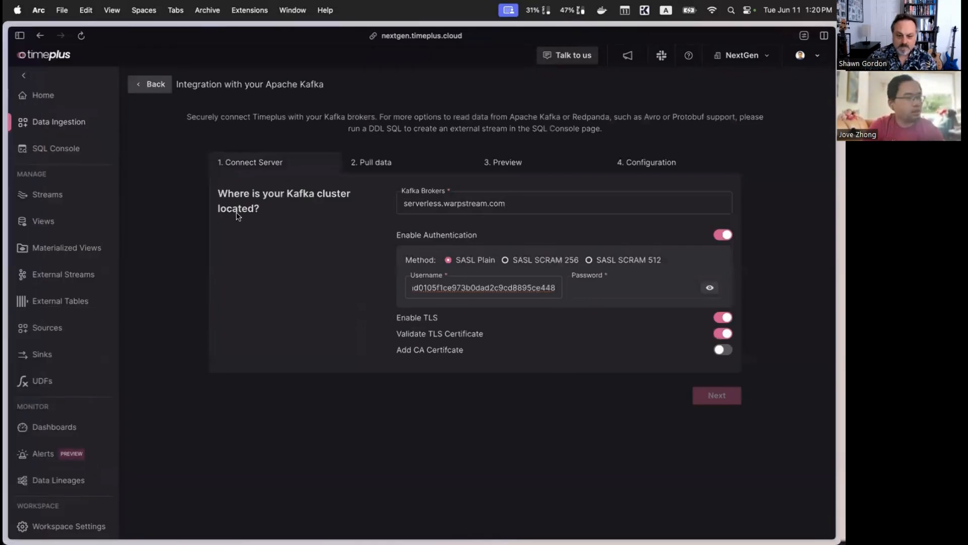
click(634, 288)
key(super+v)
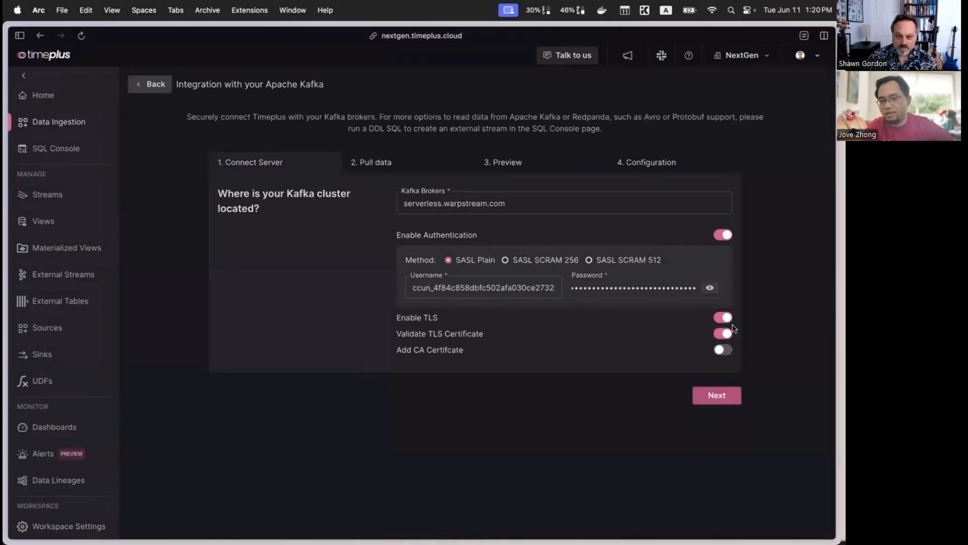
click(722, 399)
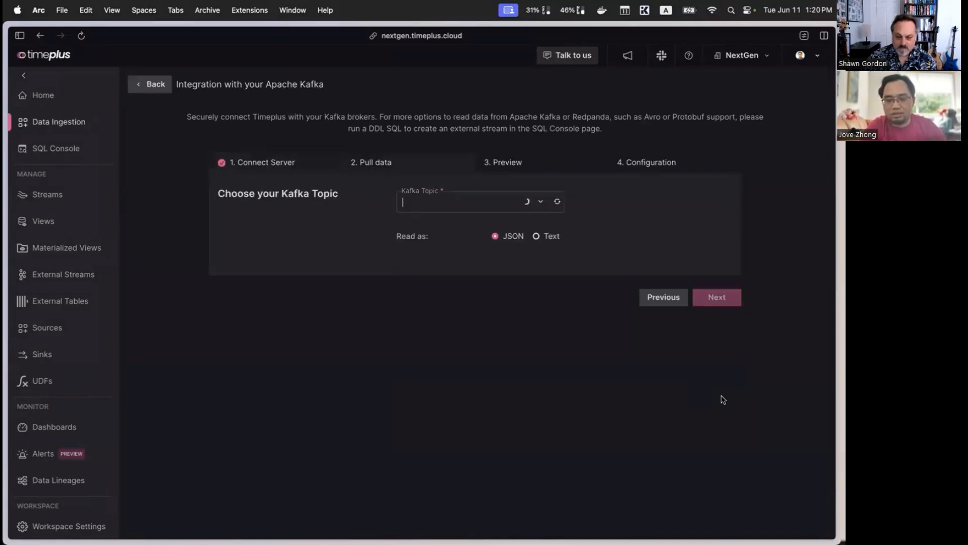
Step: Choose the json Kafka topic, read it as JSON, and accept the previewed column schema
click(541, 202)
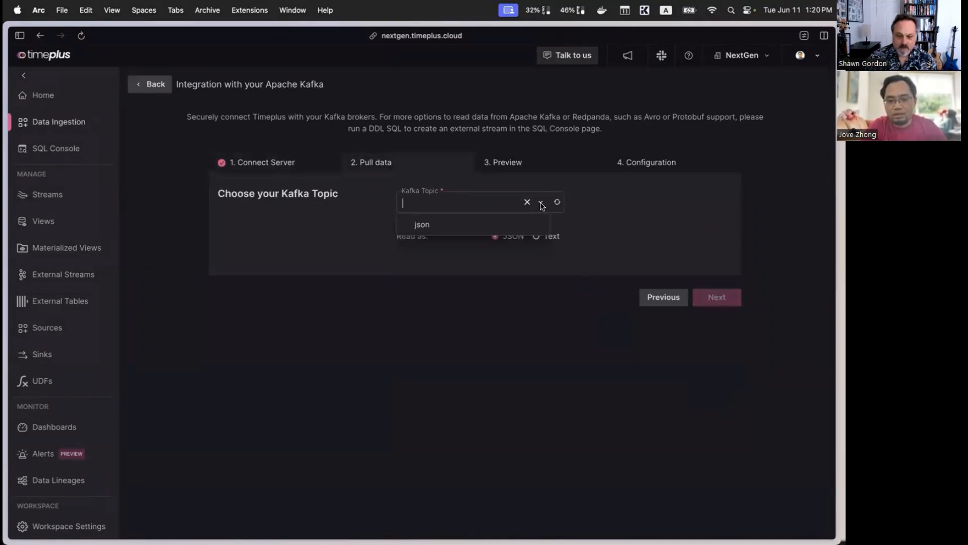
click(437, 225)
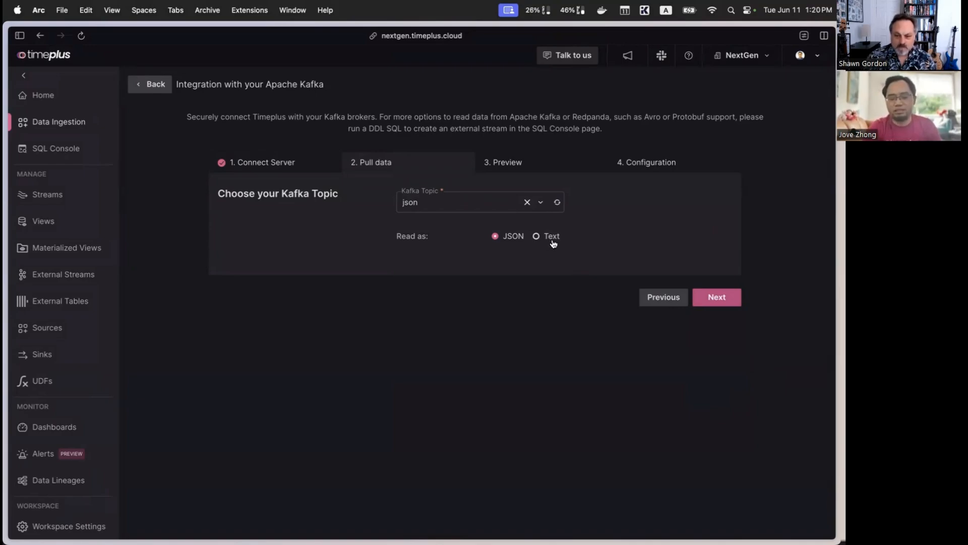
click(725, 302)
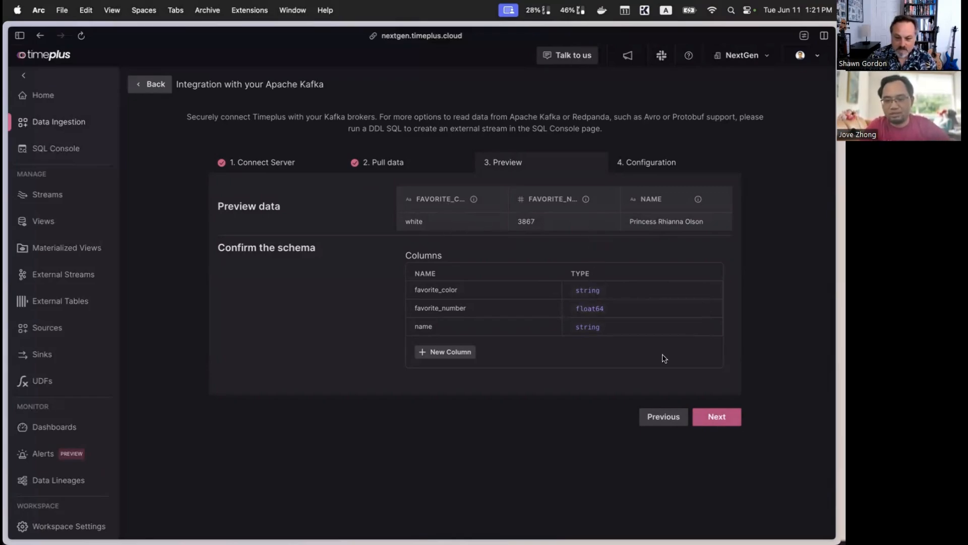
click(716, 416)
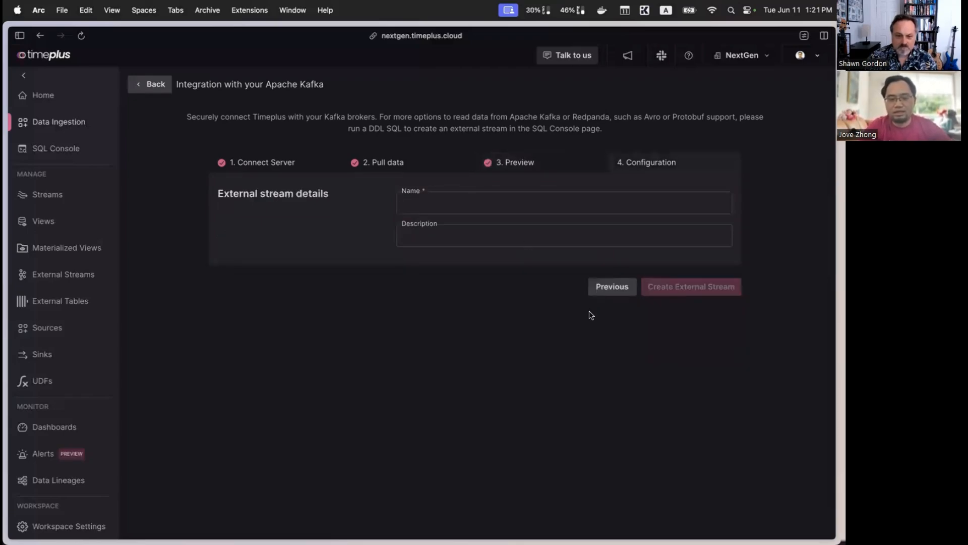
Step: Name the external stream awesome_stream, describe it as "coming from warpstream", and create it
text(awe)
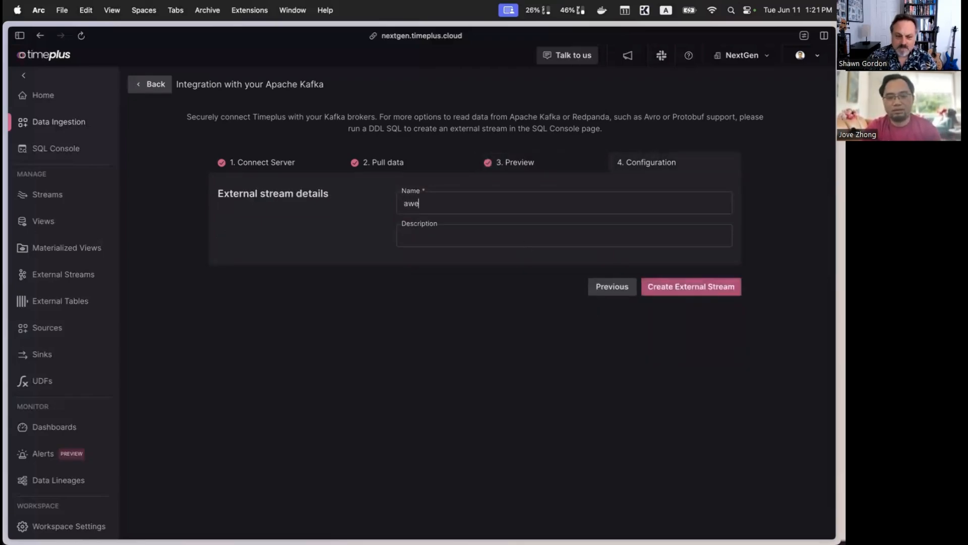
text(some_stream)
click(561, 238)
text(coming from  warpstre)
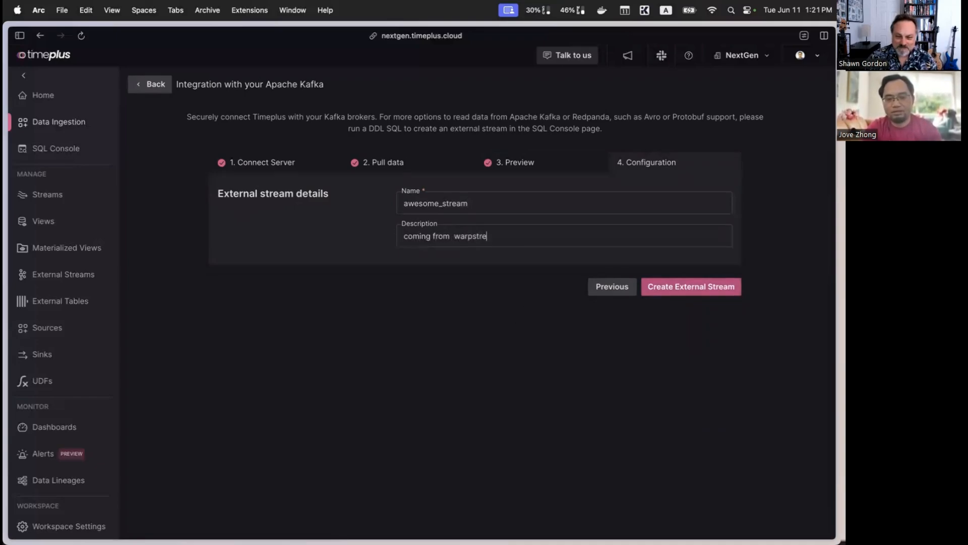
text(am)
click(453, 237)
key(BackSpace)
click(727, 290)
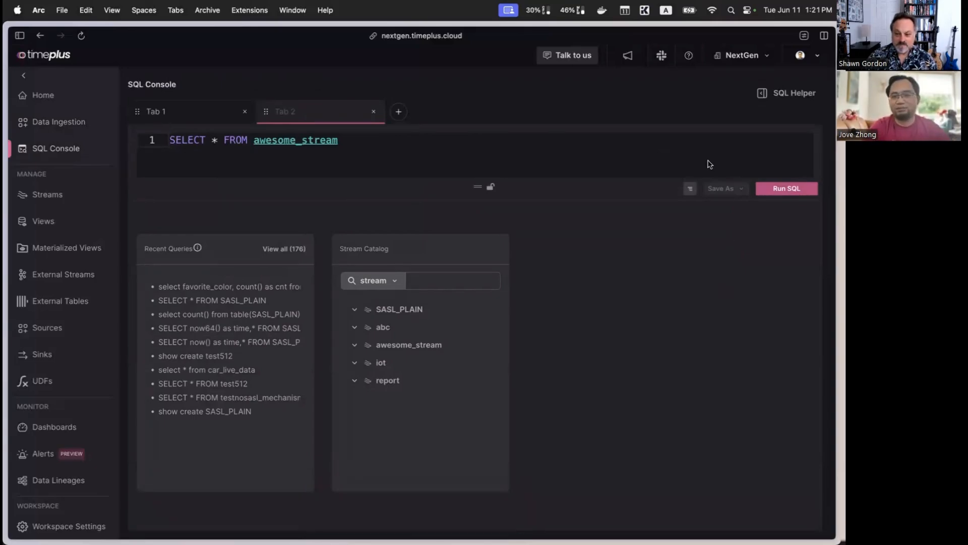
Step: Run the streaming query SELECT * FROM awesome_stream and examine the incoming rows and the favorite_color summary
click(782, 194)
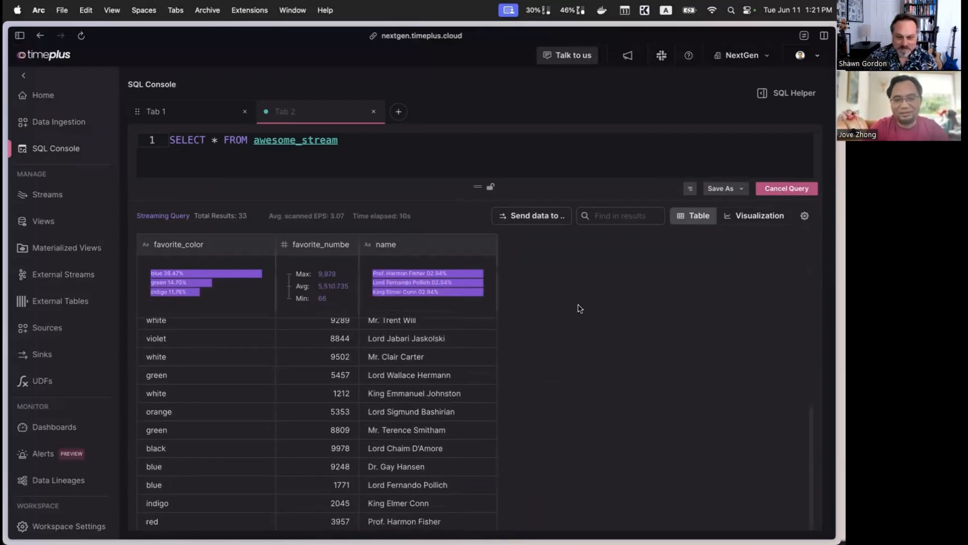
mouse_move(259, 307)
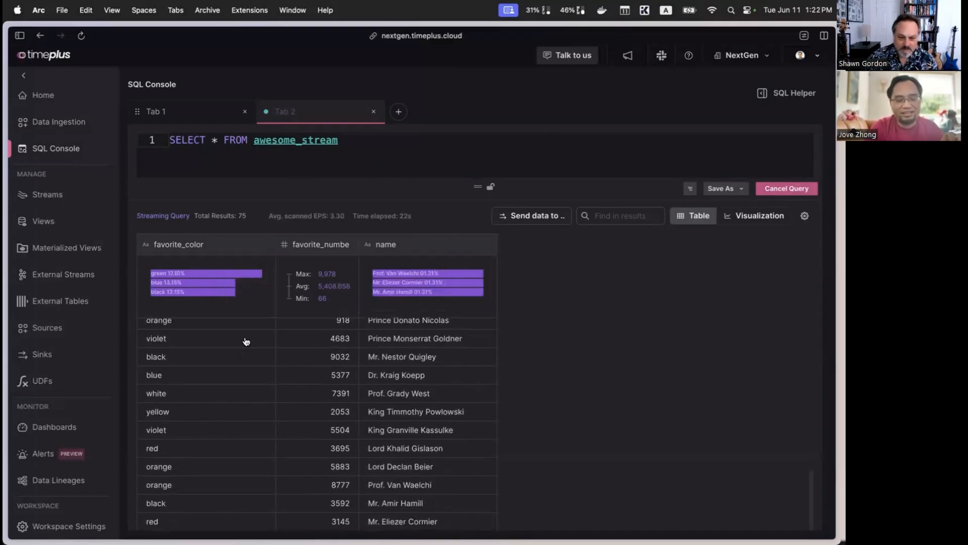
mouse_move(171, 278)
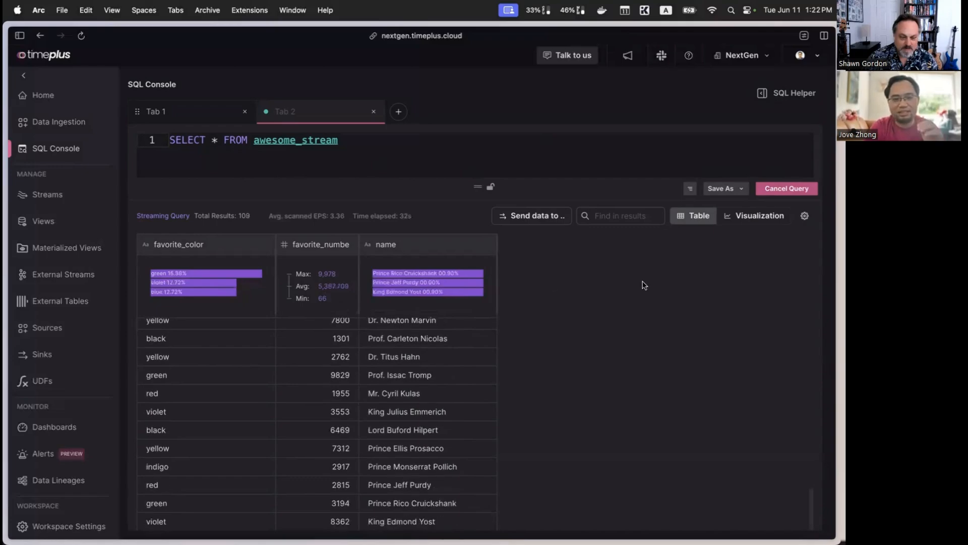
Step: Visualize the streaming query results as a bar chart
click(767, 220)
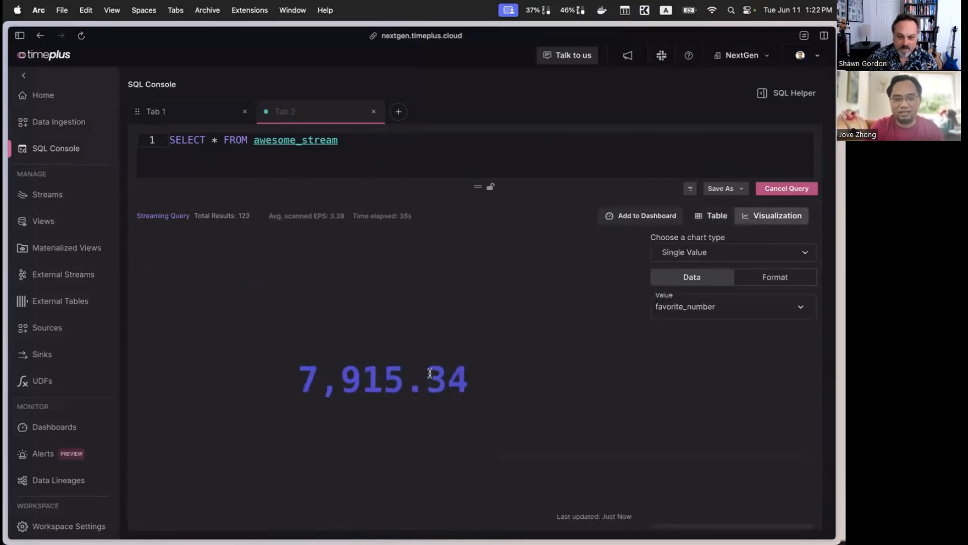
click(781, 256)
click(705, 420)
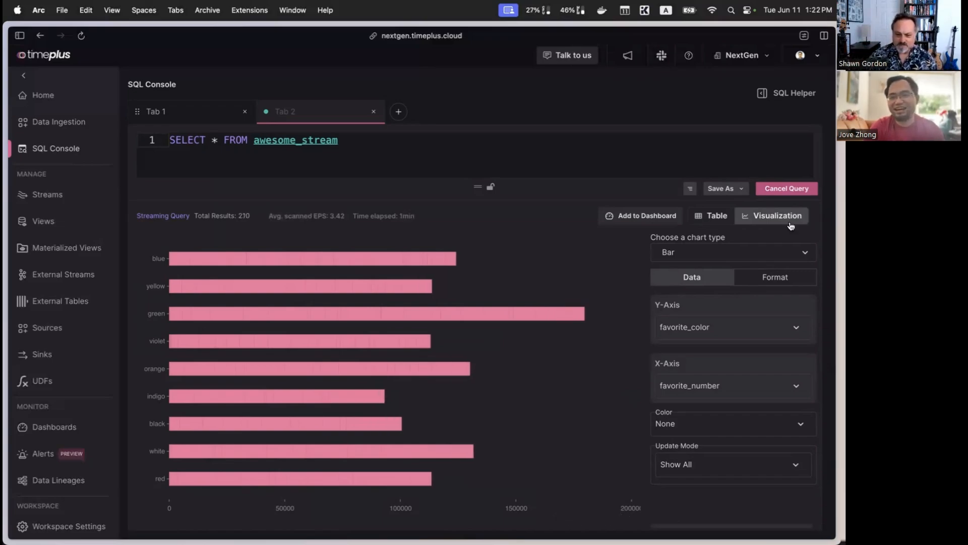
Step: Stop the streaming query and rewrite it as SELECT count() FROM table(awesome_stream)
click(790, 190)
click(252, 141)
text(talbe()
key(End)
text())
key(BackSpace)
text(count())
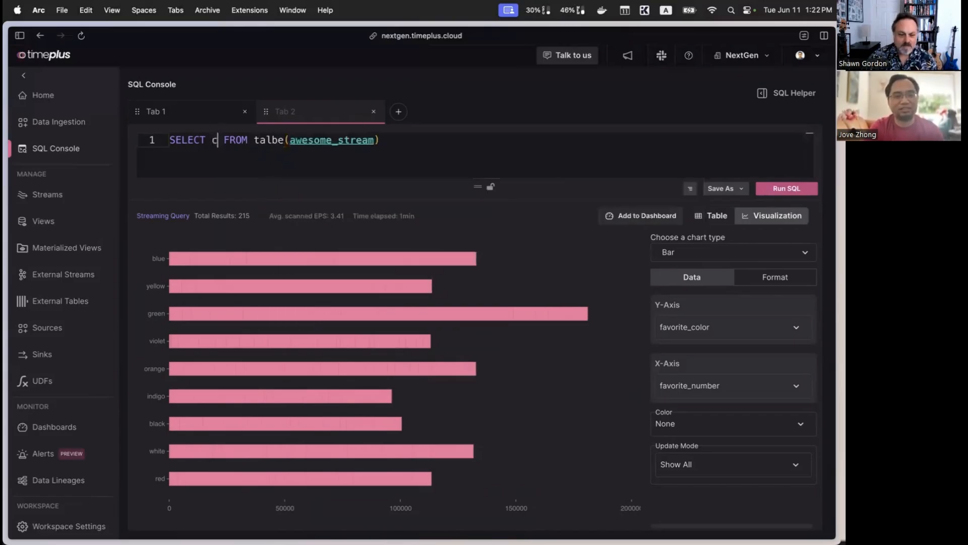
click(314, 141)
key(BackSpace)
key(BackSpace)
text(bl)
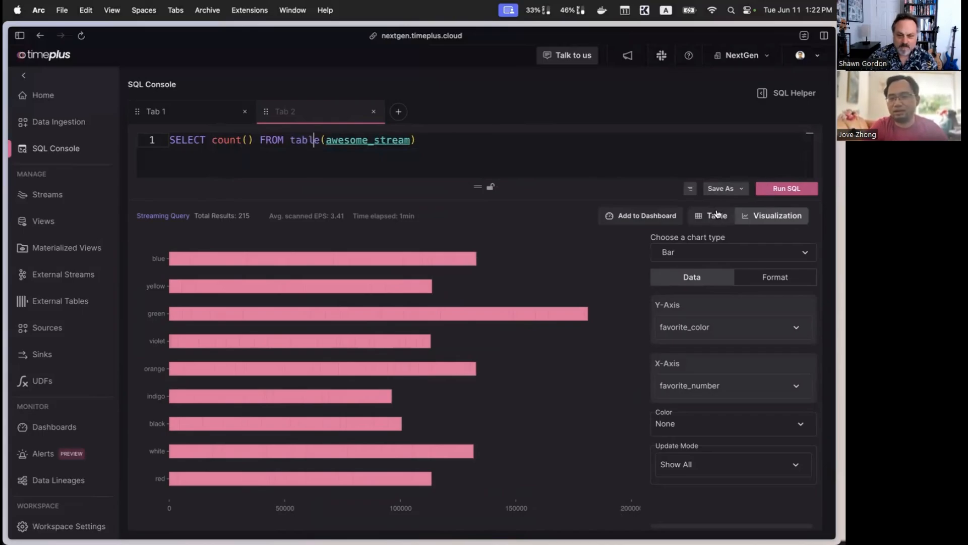
Step: Show the results as a table and run the historical count query twice
click(712, 215)
key(super+Return)
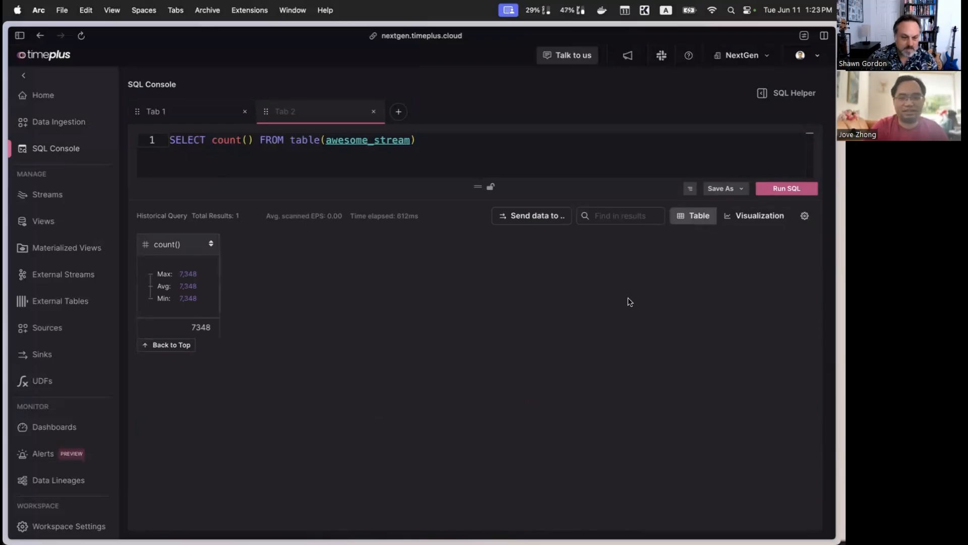
click(796, 189)
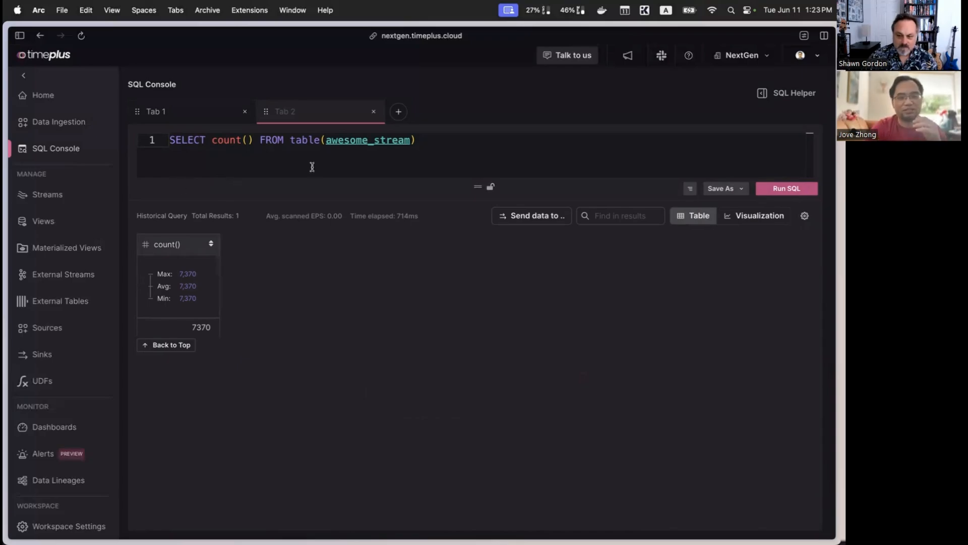
Step: Remove the table() wrapper so the query reads SELECT count() FROM awesome_stream, and run it as a streaming query
double_click(310, 140)
key(BackSpace)
key(Delete)
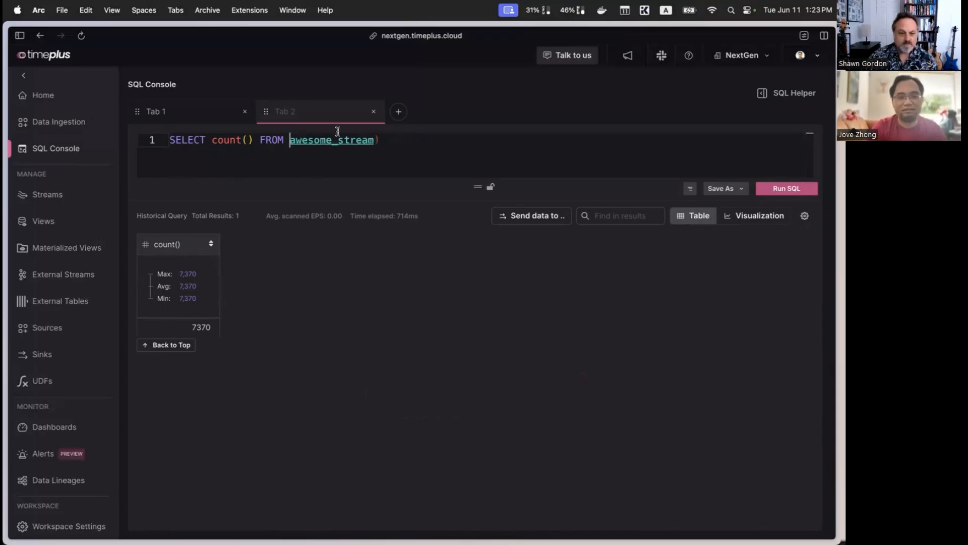
click(405, 142)
key(BackSpace)
click(785, 189)
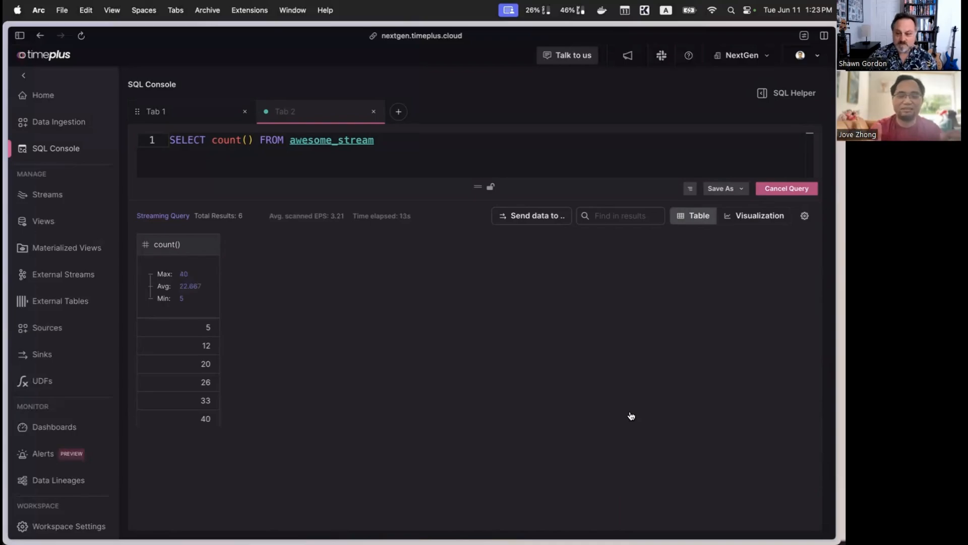
double_click(398, 146)
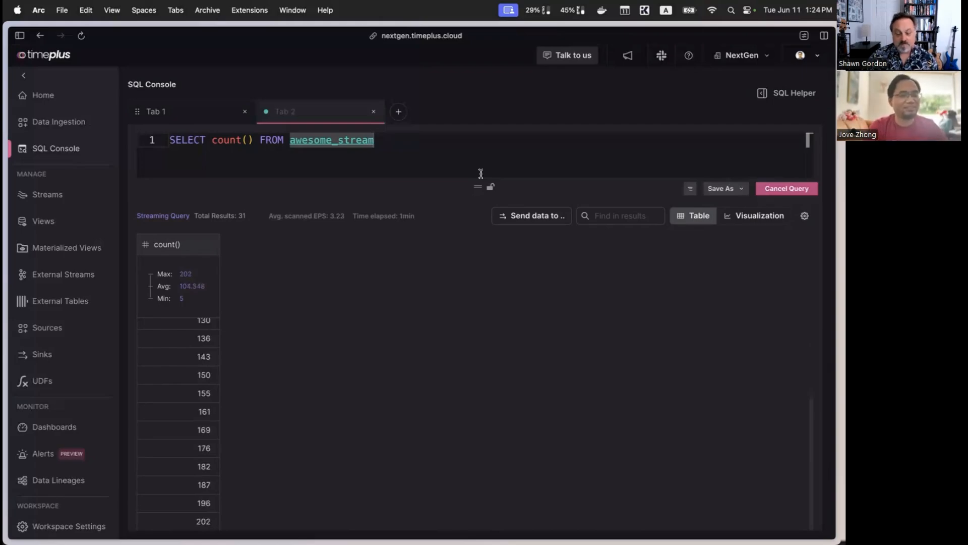
click(215, 144)
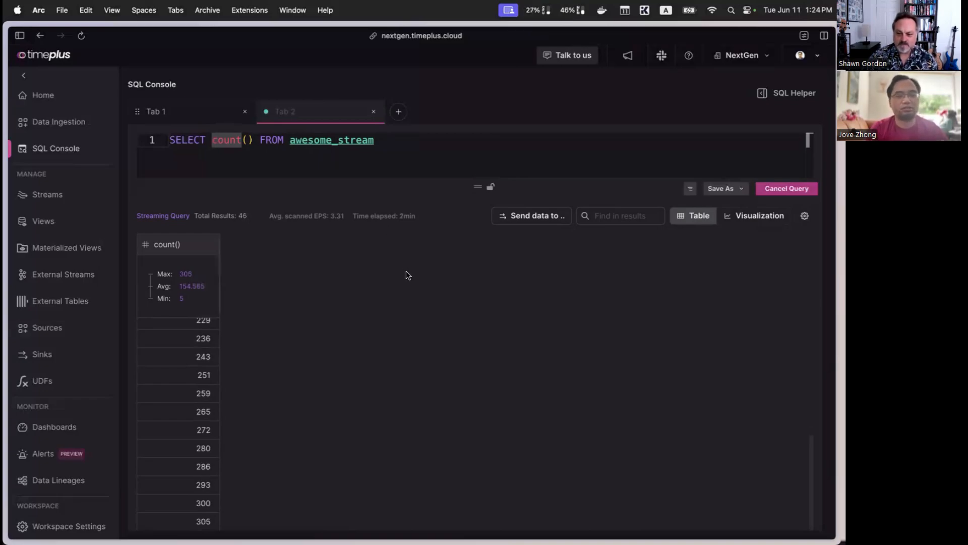
Step: Open the timeplus-io/proton GitHub repository and review its README, including the reasons to use Proton and the deployment options
key(super+t)
text(!)
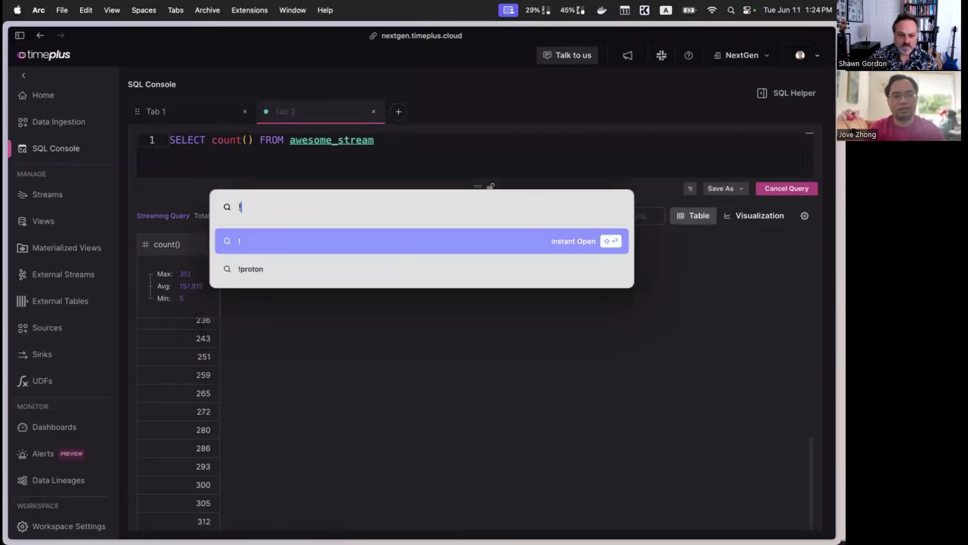
text(proton)
key(Return)
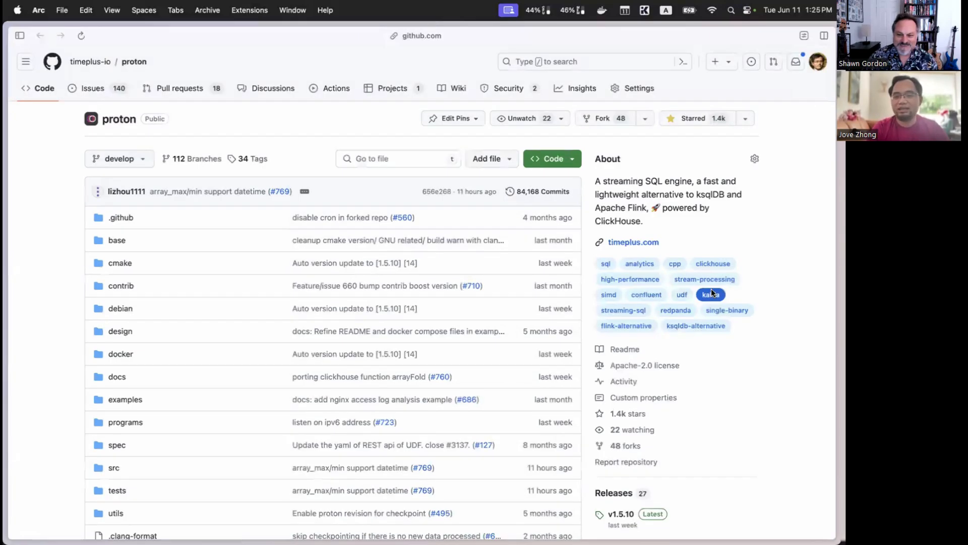
scroll(712, 290, down, 3)
scroll(722, 280, down, 20)
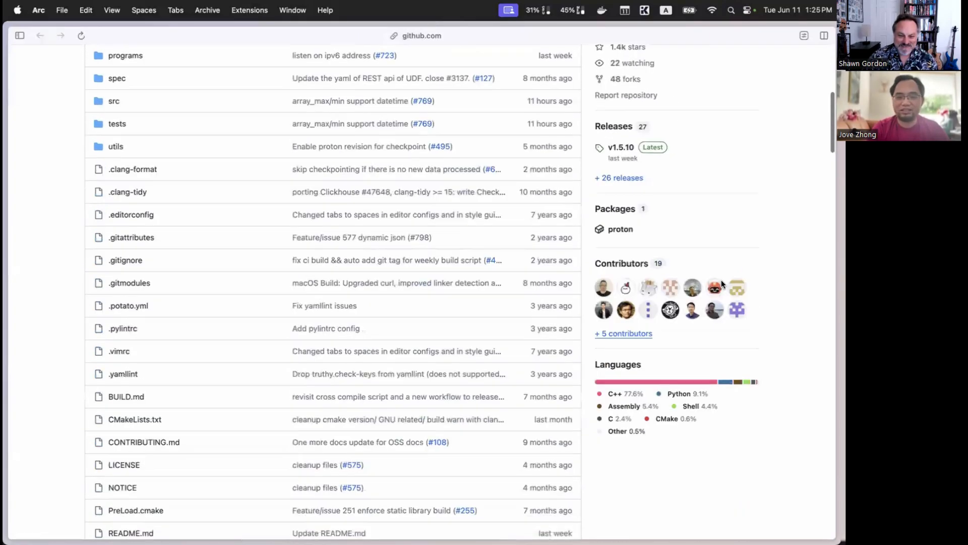
scroll(721, 284, down, 10)
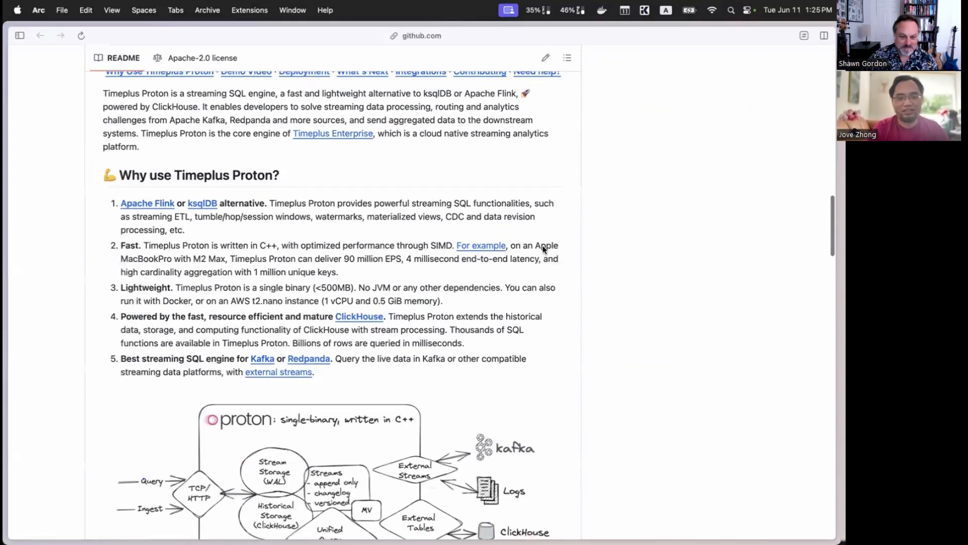
scroll(483, 272, down, 7)
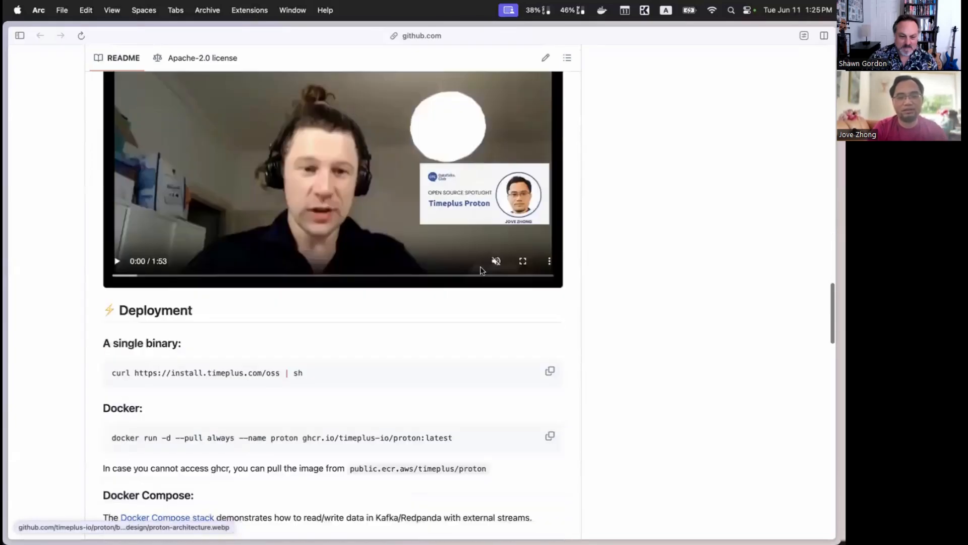
scroll(616, 383, down, 2)
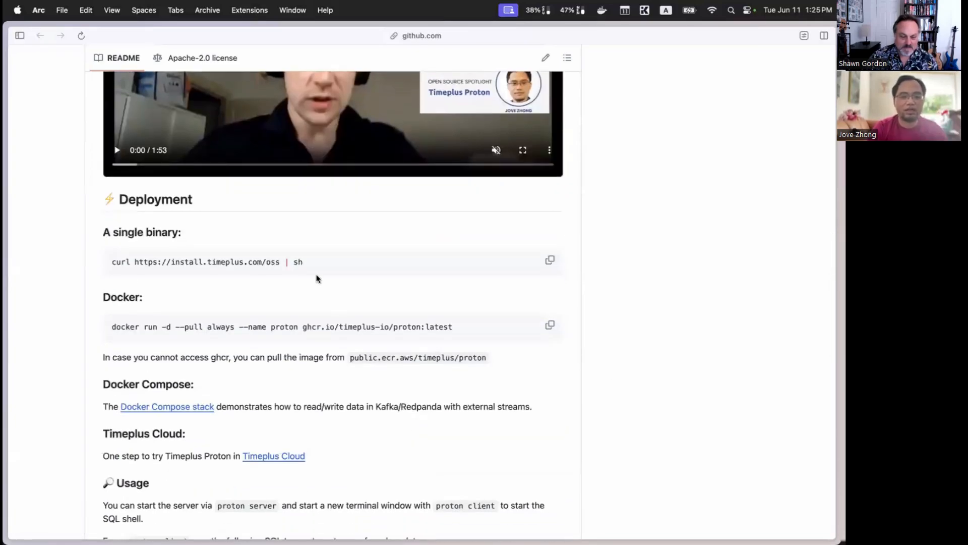
scroll(334, 265, down, 1)
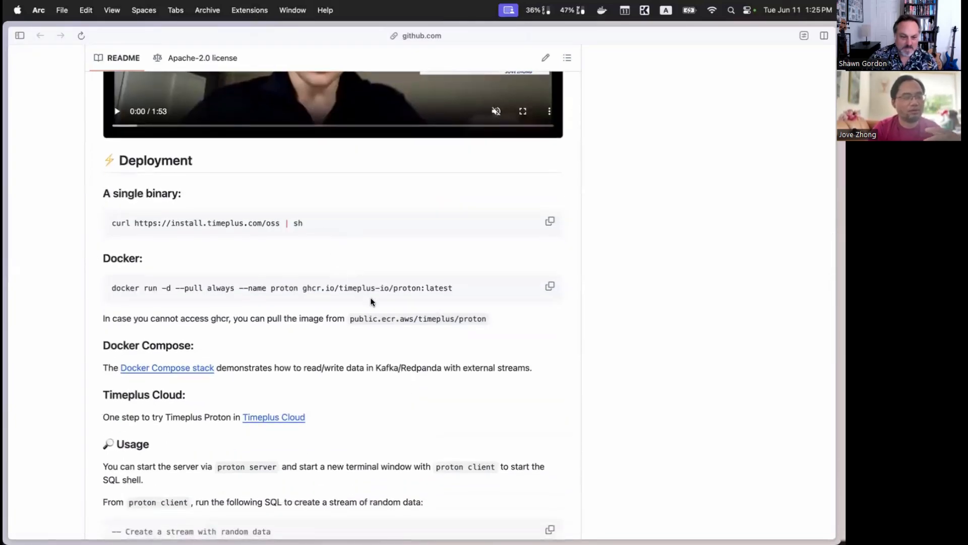
scroll(370, 302, up, 20)
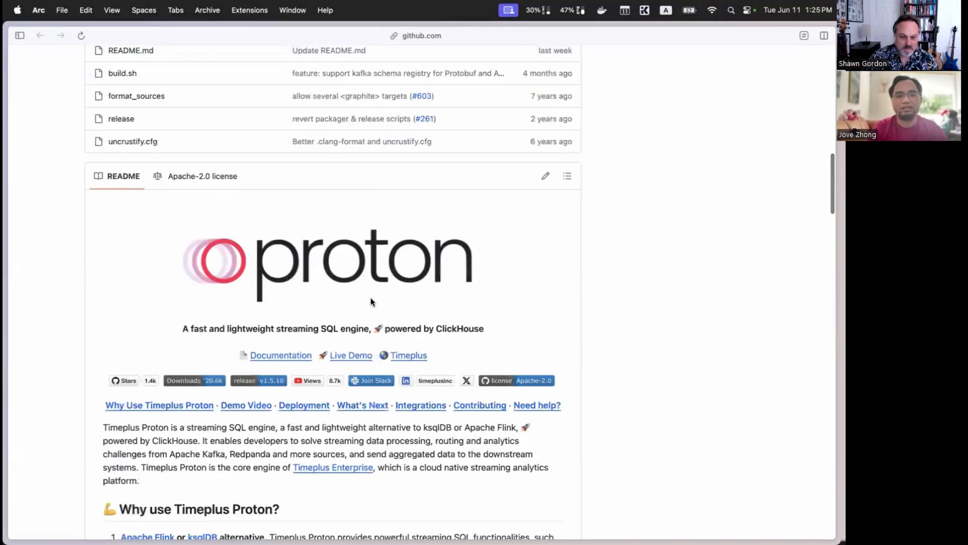
Step: Open the demo.timeplus.cloud workspace and switch it to the Stream Processing demo
key(super+t)
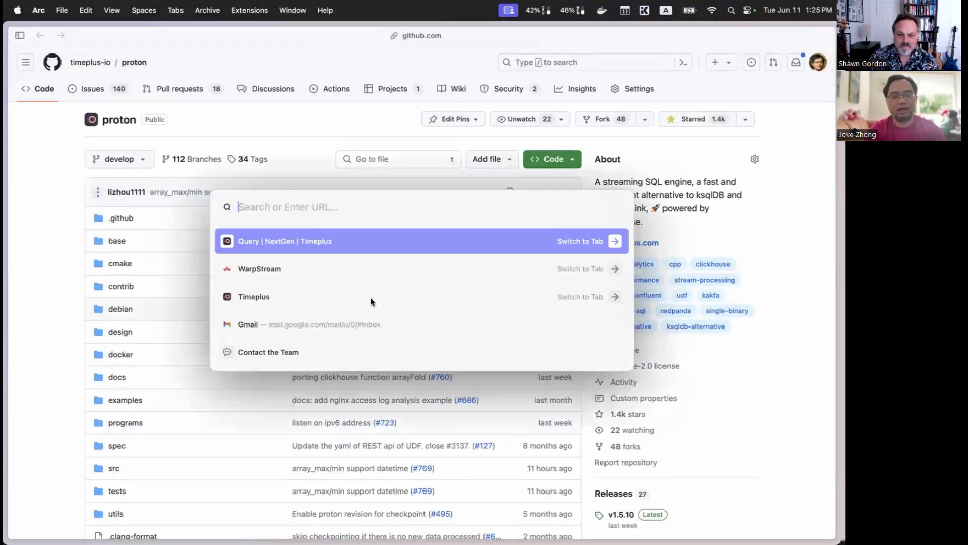
text(demo.timeplus.cloud)
key(Return)
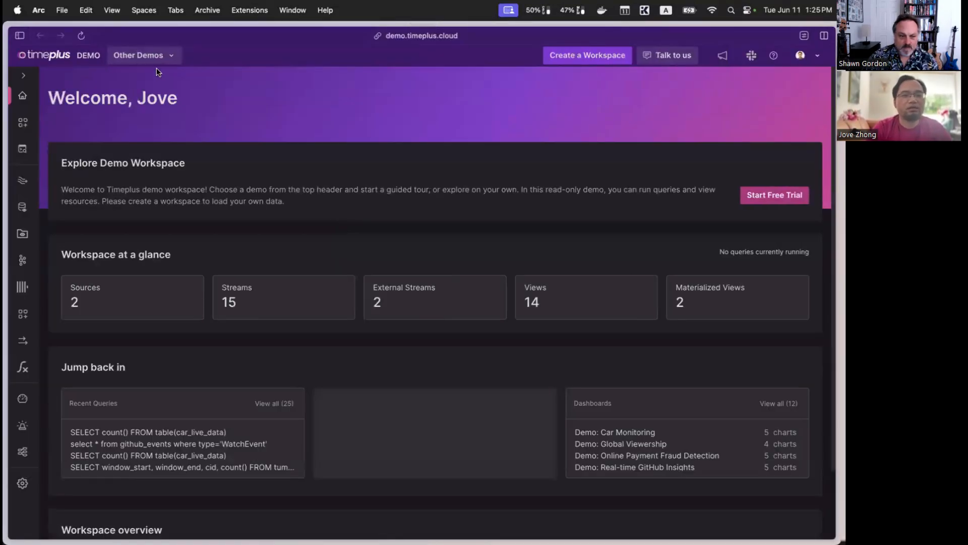
click(155, 57)
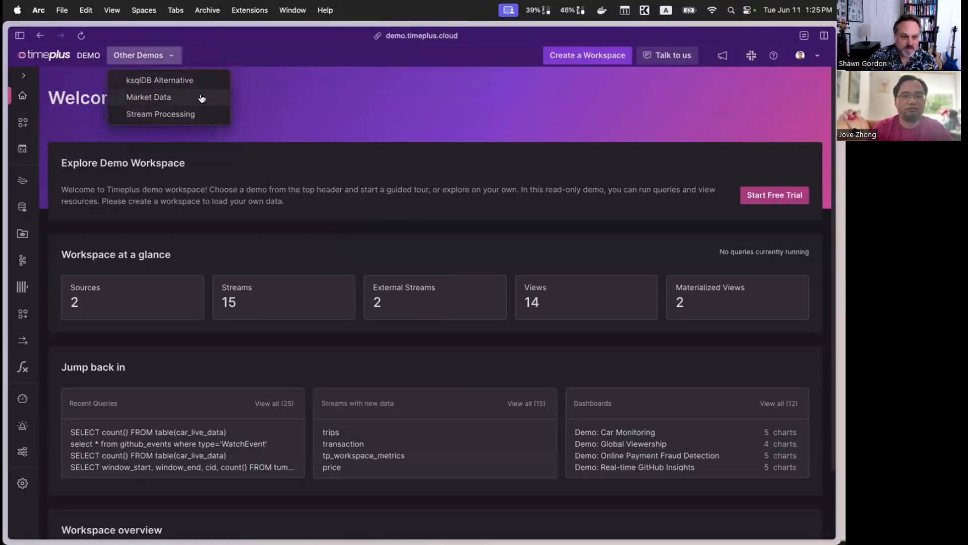
click(188, 114)
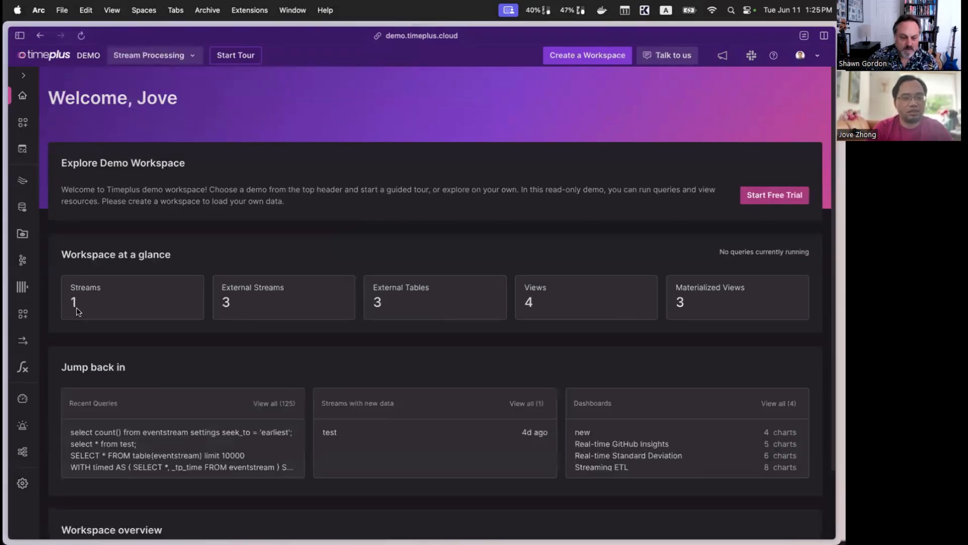
Step: In the demo's data lineage, trace the eventstream external stream downstream and inspect the definition of the v_CreateVisualization view
click(22, 452)
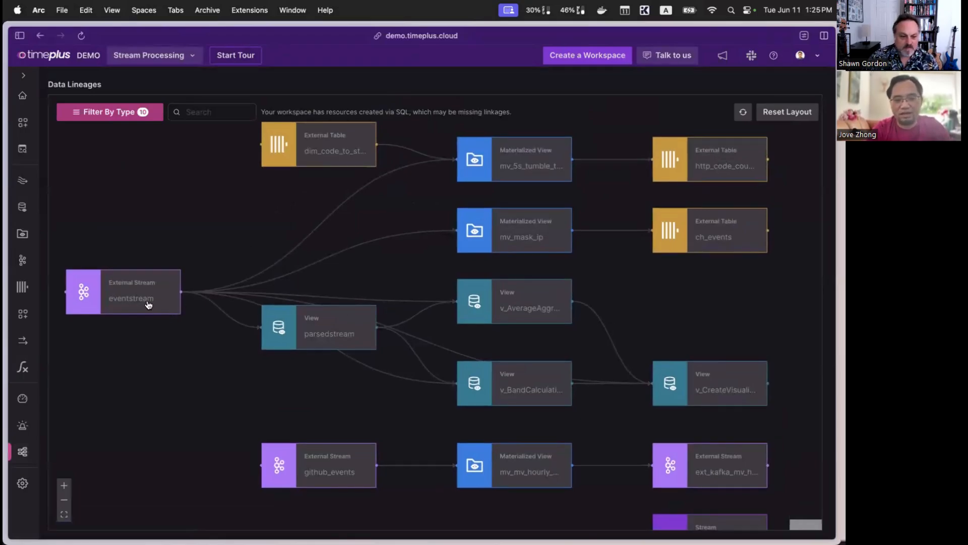
click(149, 304)
click(305, 423)
drag(352, 408, 284, 382)
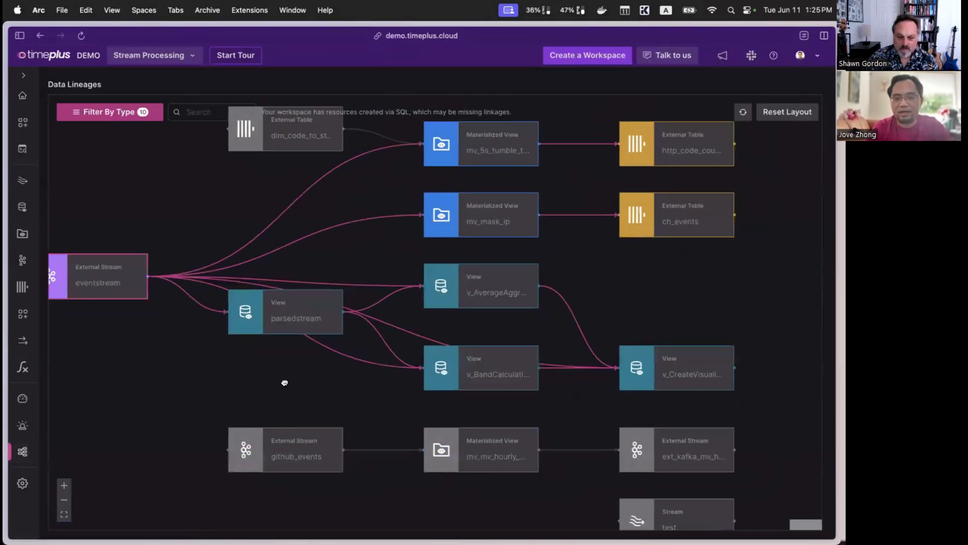
drag(643, 297, 568, 313)
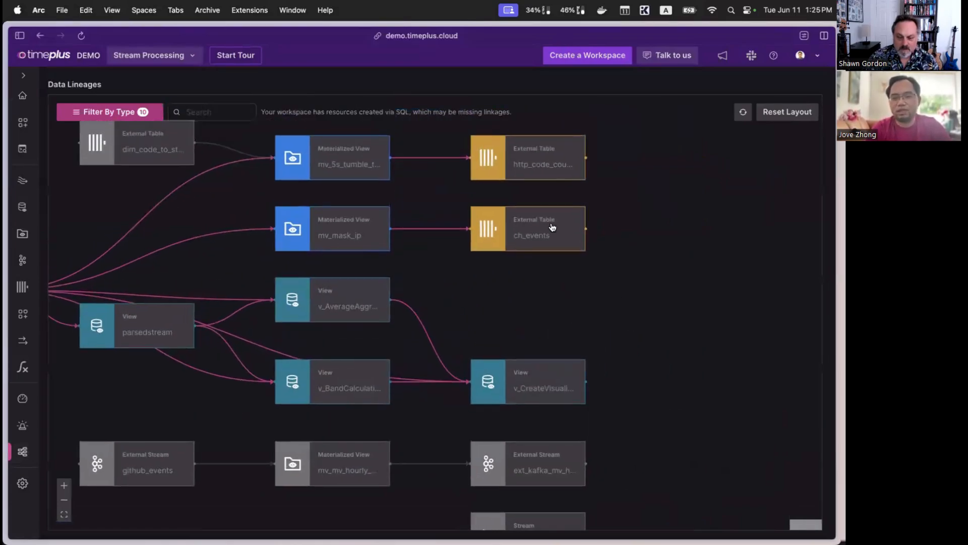
click(564, 388)
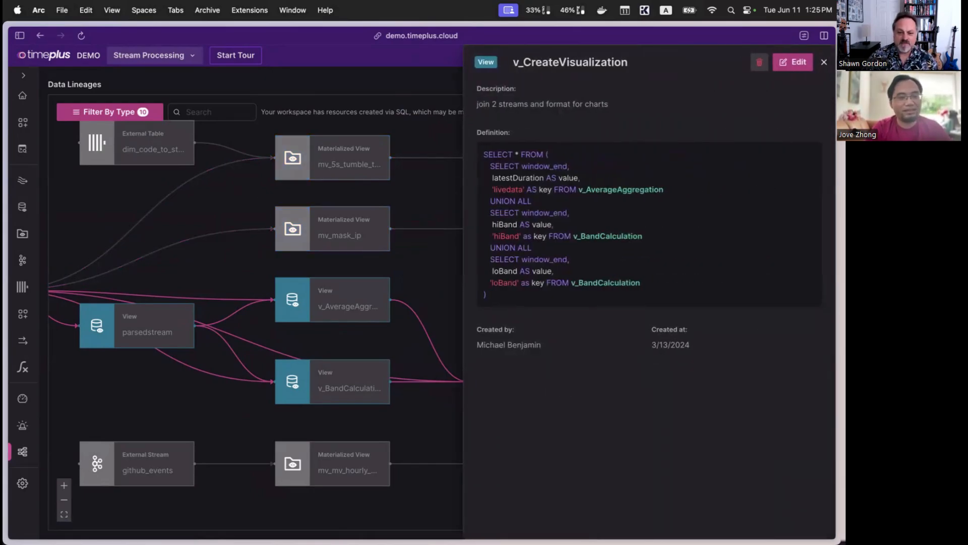
Step: Return to the NextGen workspace's SQL console and append "group by" to the count() query on awesome_stream
mouse_move(74, 198)
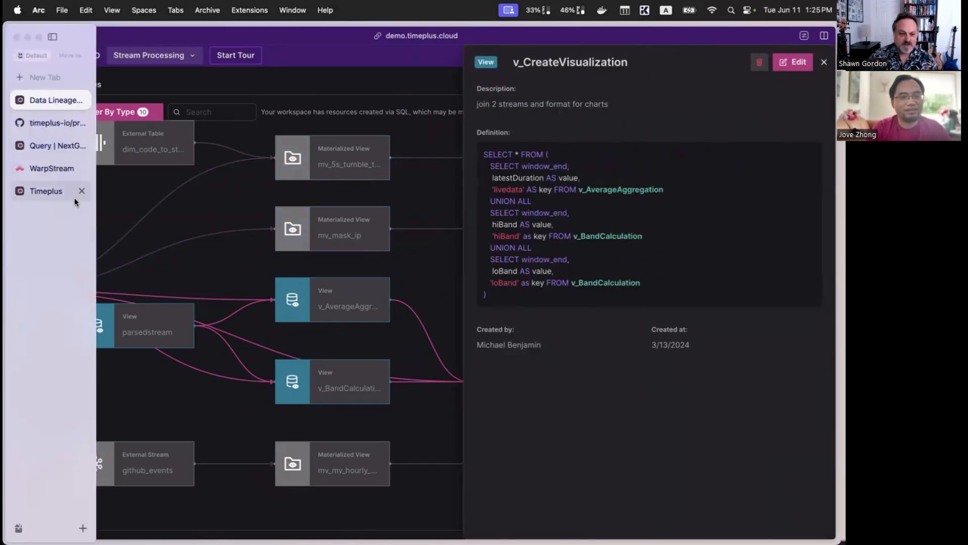
click(46, 147)
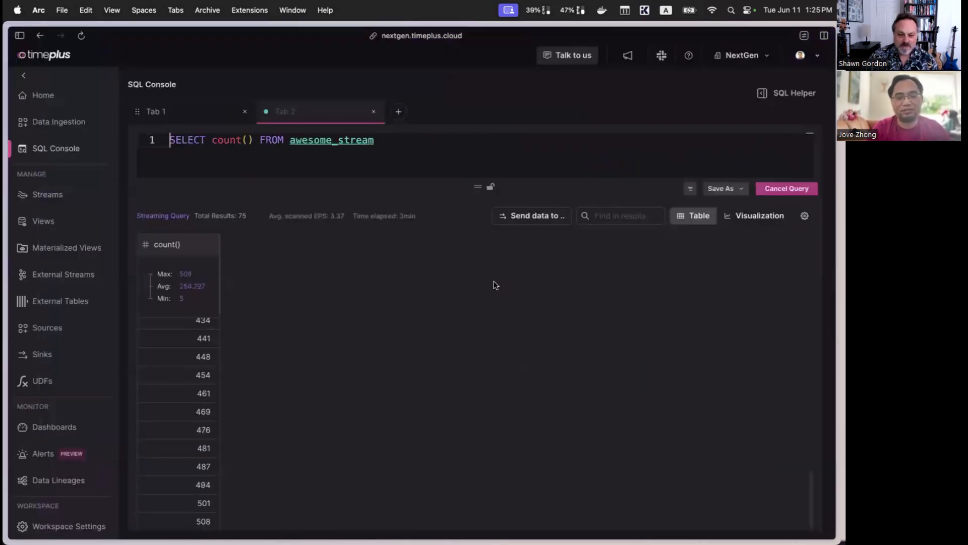
double_click(405, 143)
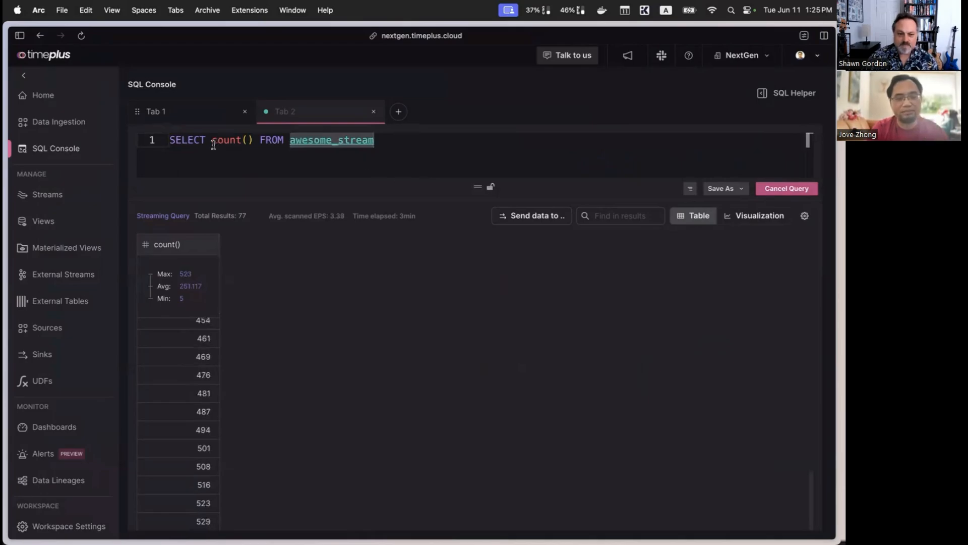
click(400, 141)
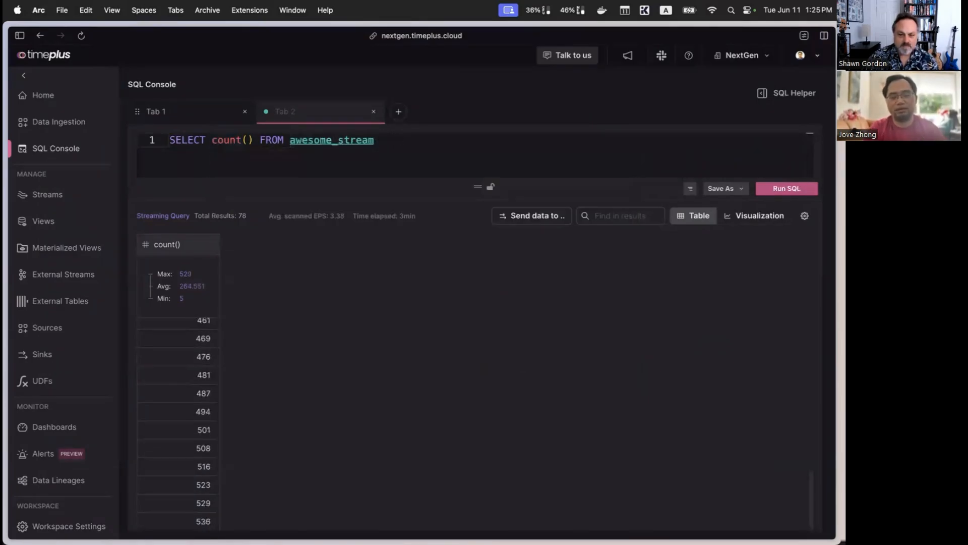
text(group by)
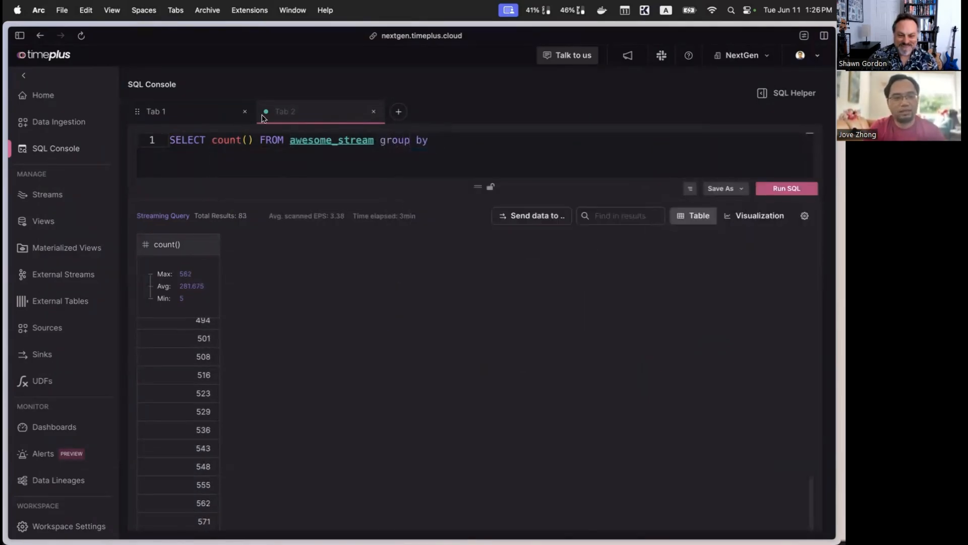
Step: Open a new query tab and expand awesome_stream in the stream catalog to show its columns, leaving the editor empty
click(399, 111)
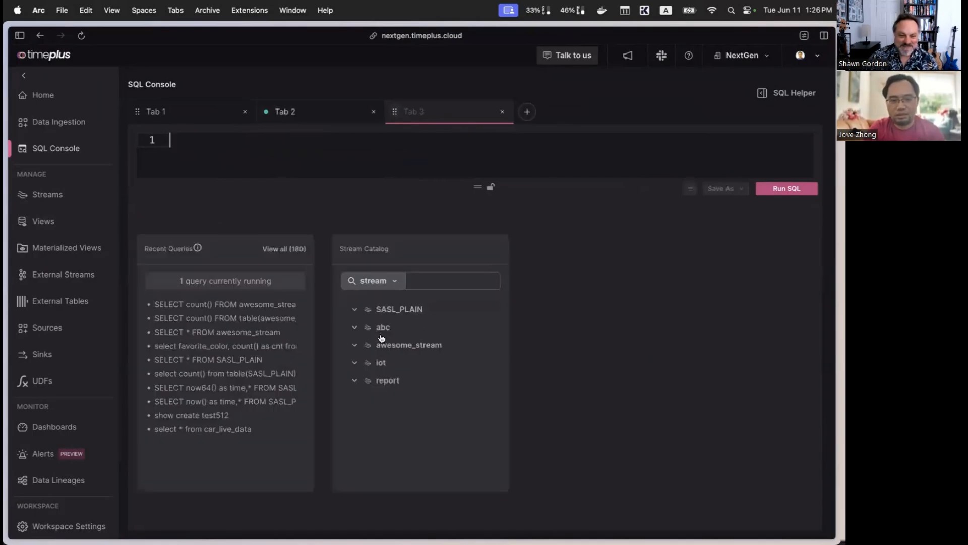
click(355, 346)
click(497, 165)
text(fav)
key(BackSpace)
key(BackSpace)
key(BackSpace)
Step: Write the query select * from awesome_stream group by favorite_color
text(select * from )
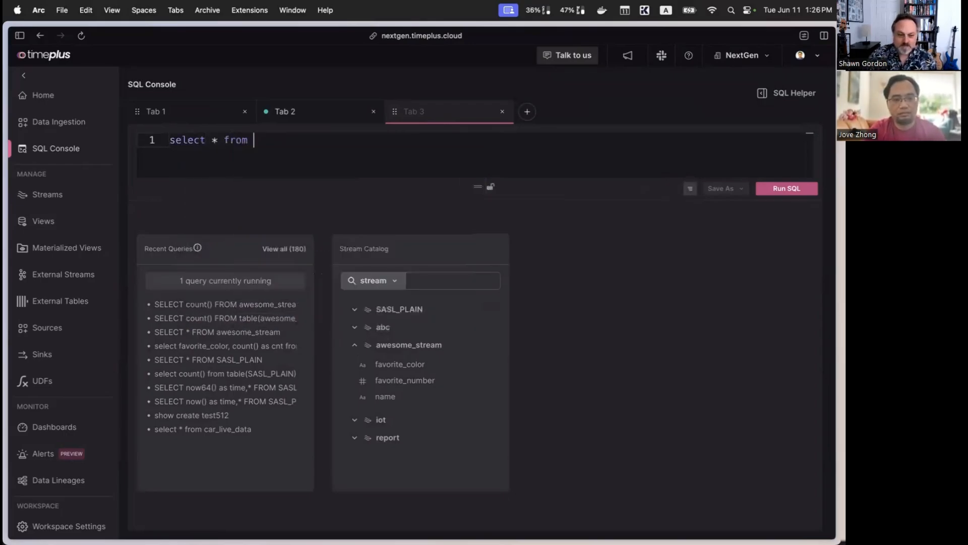
text(awe)
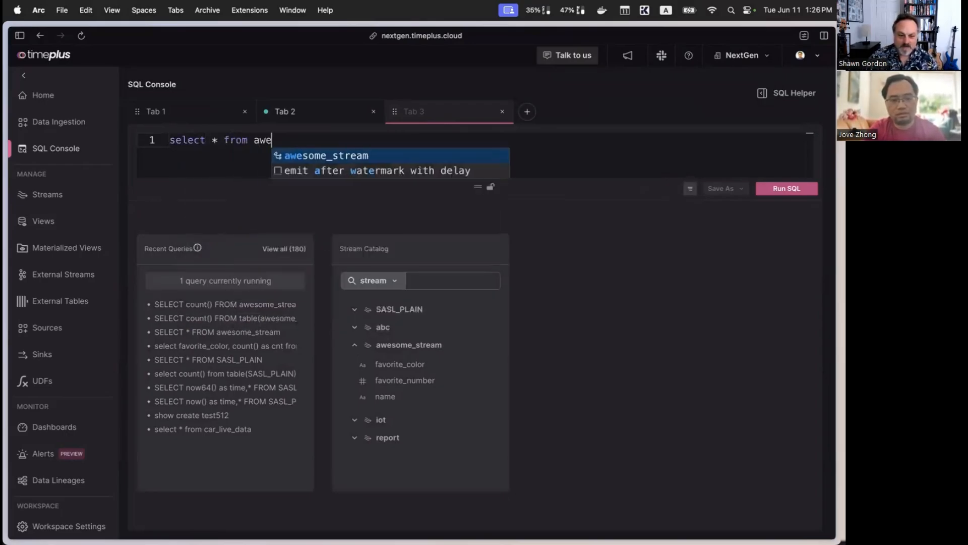
text(some_stream group by)
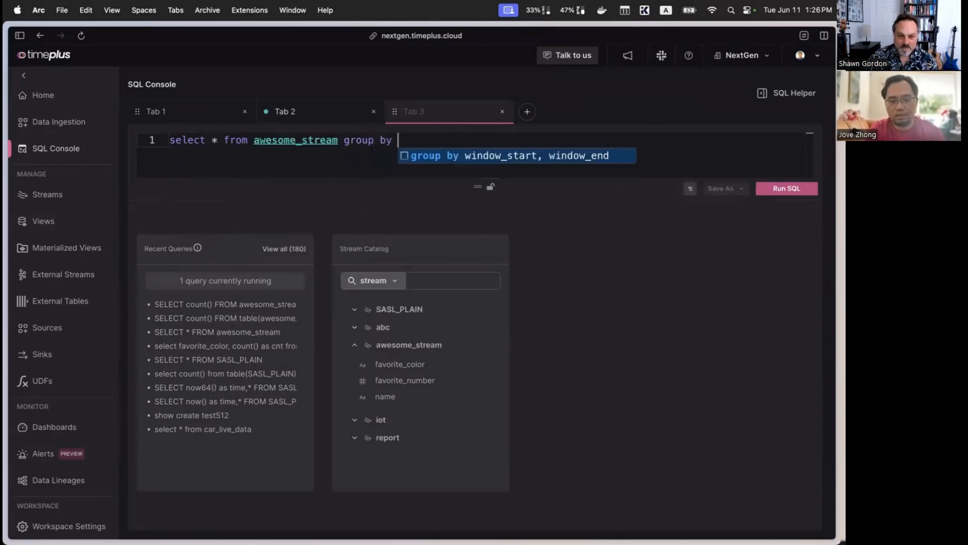
text( fav)
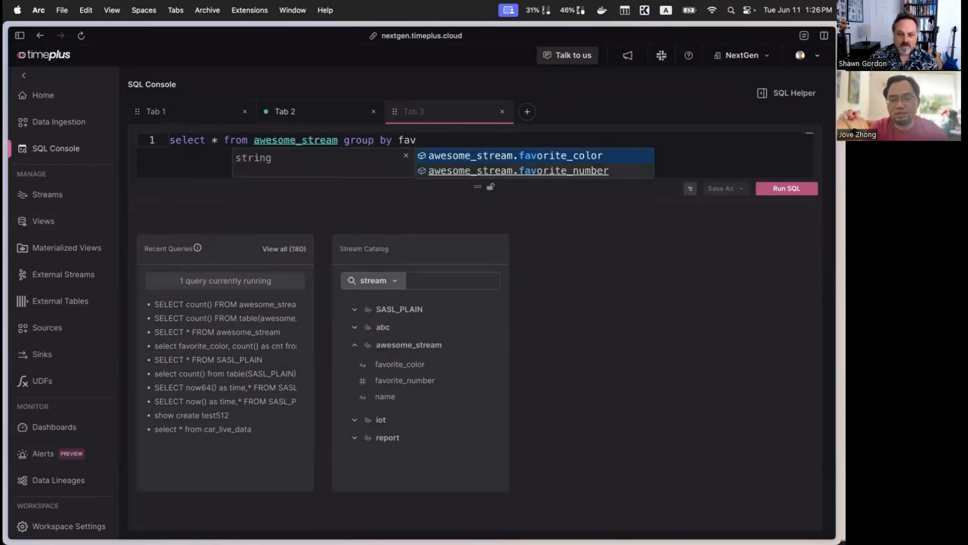
key(Down)
key(Up)
key(Return)
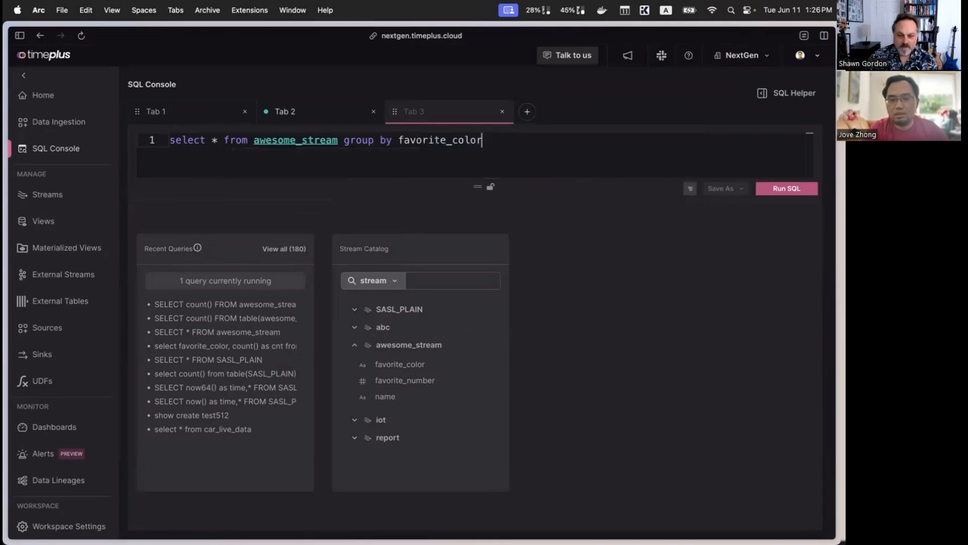
Step: Replace the * in the select list with favorite_color, count() as cnt, and run the streaming query
double_click(435, 140)
double_click(214, 140)
key(super+c)
key(super+v)
text(, count())
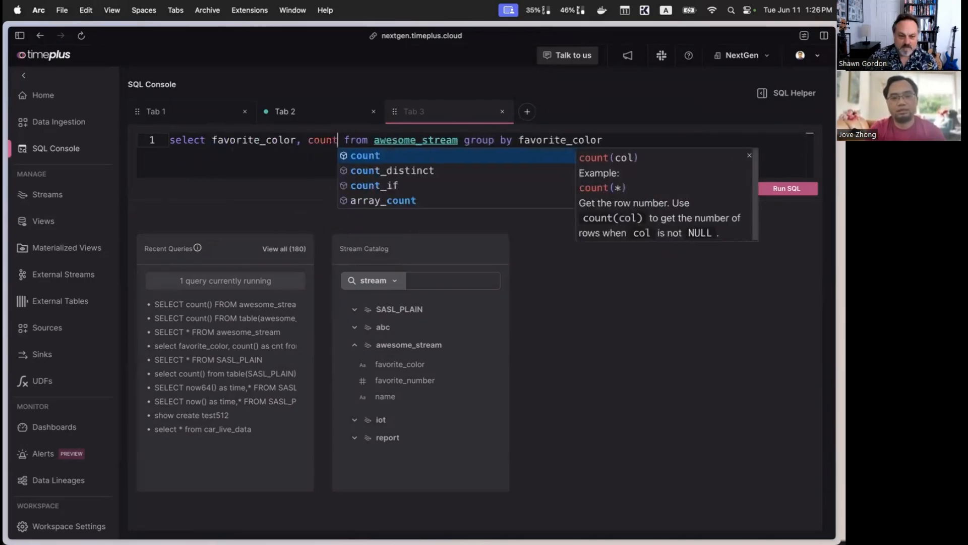
text( as cnt)
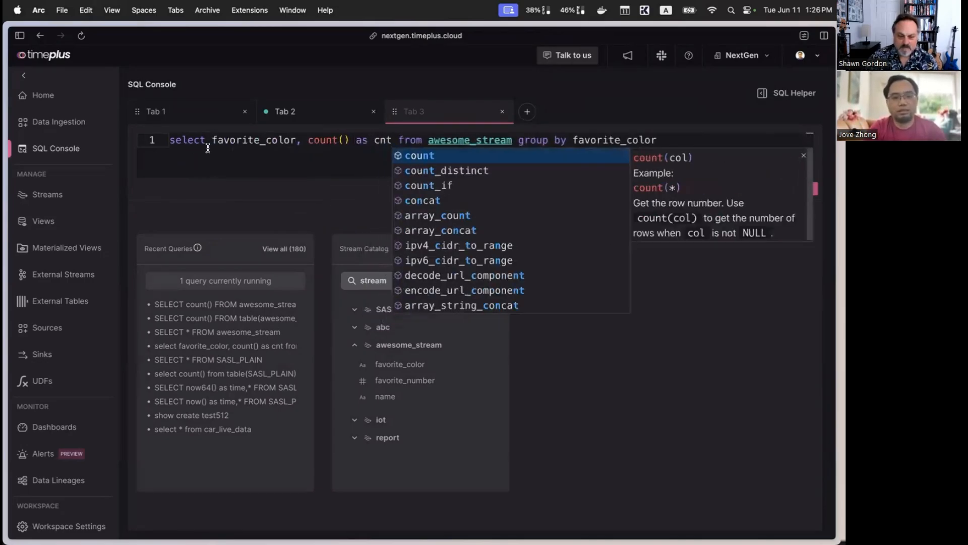
click(249, 154)
click(795, 188)
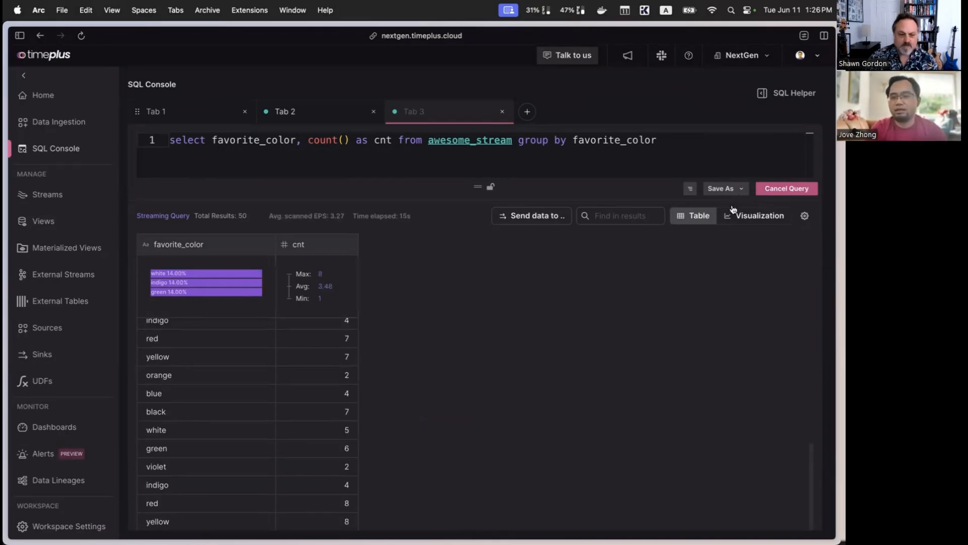
Step: Save the query as a materialized view named mv1 that writes to the existing stream report
click(734, 190)
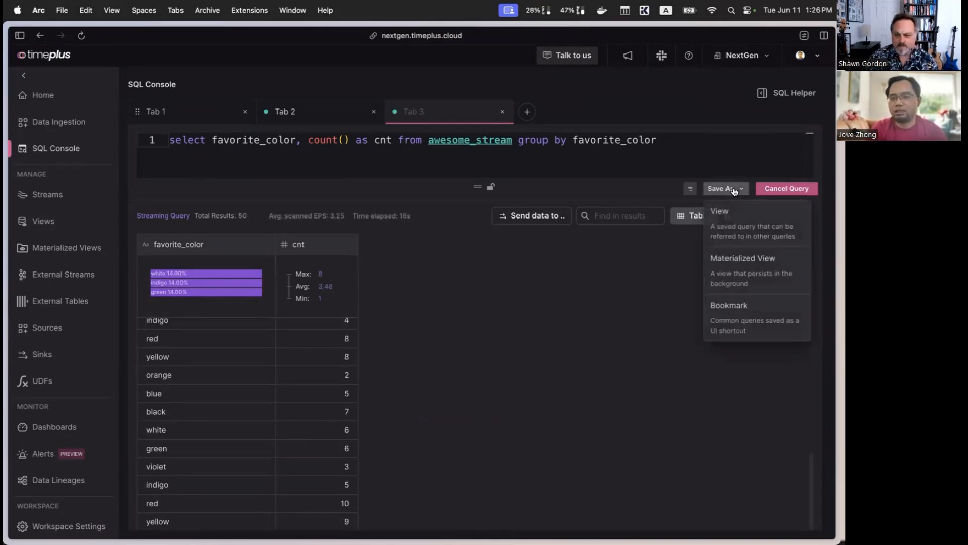
click(743, 273)
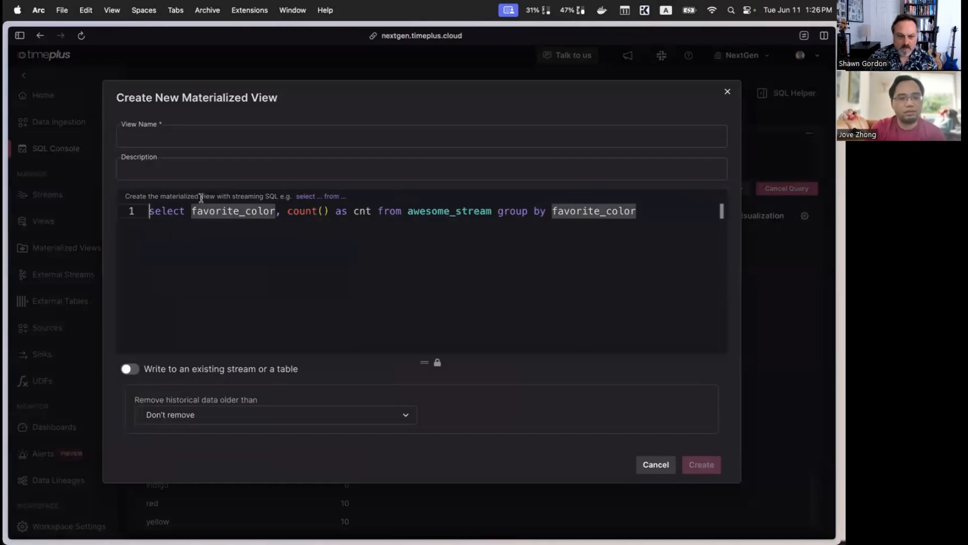
click(276, 135)
text(mv1)
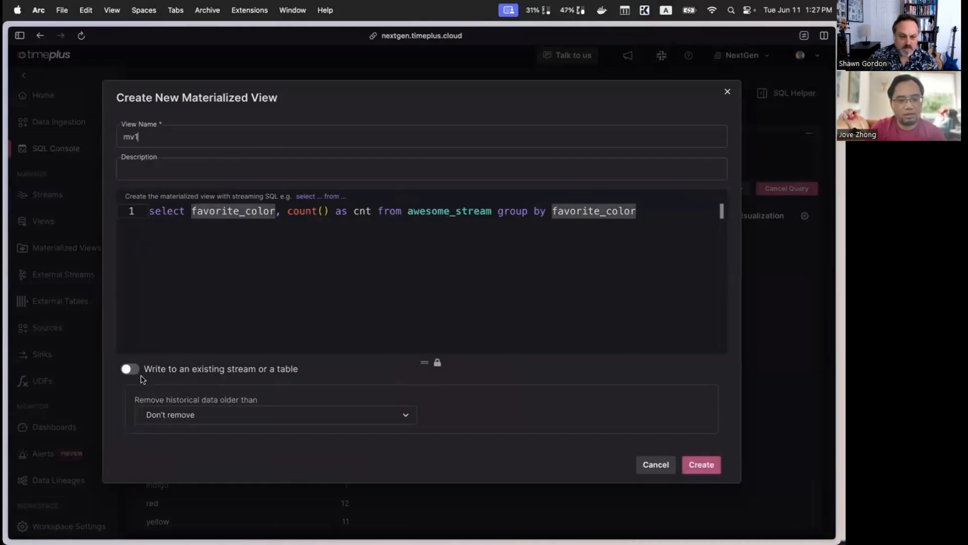
click(131, 368)
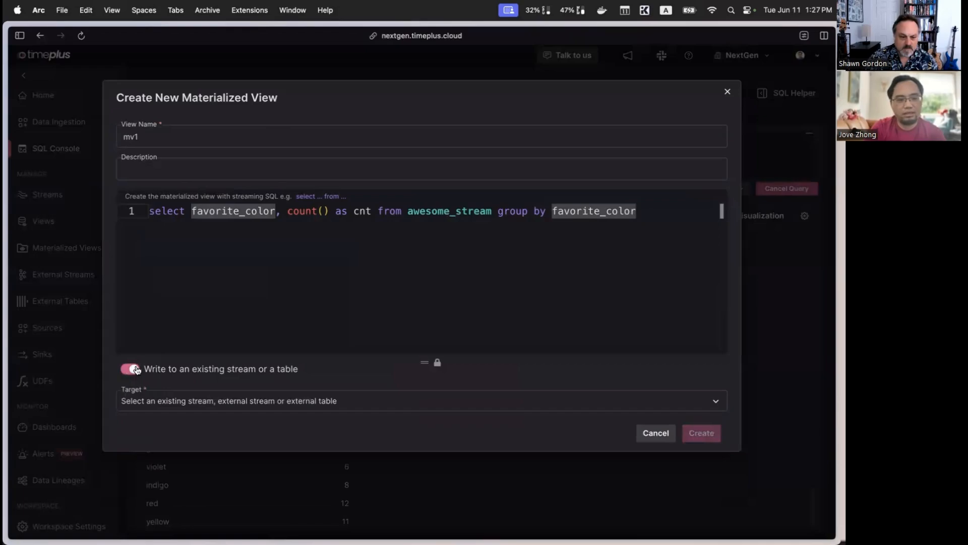
click(202, 404)
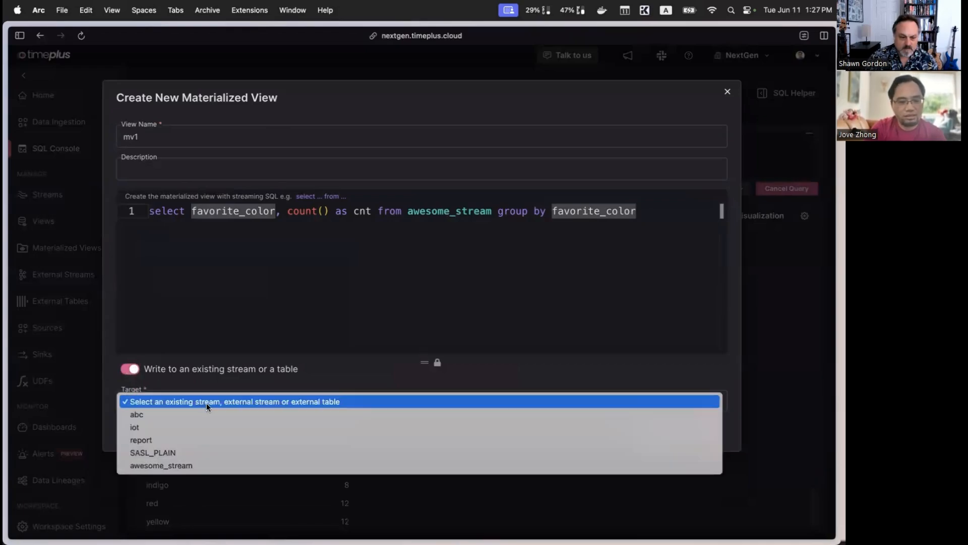
click(190, 440)
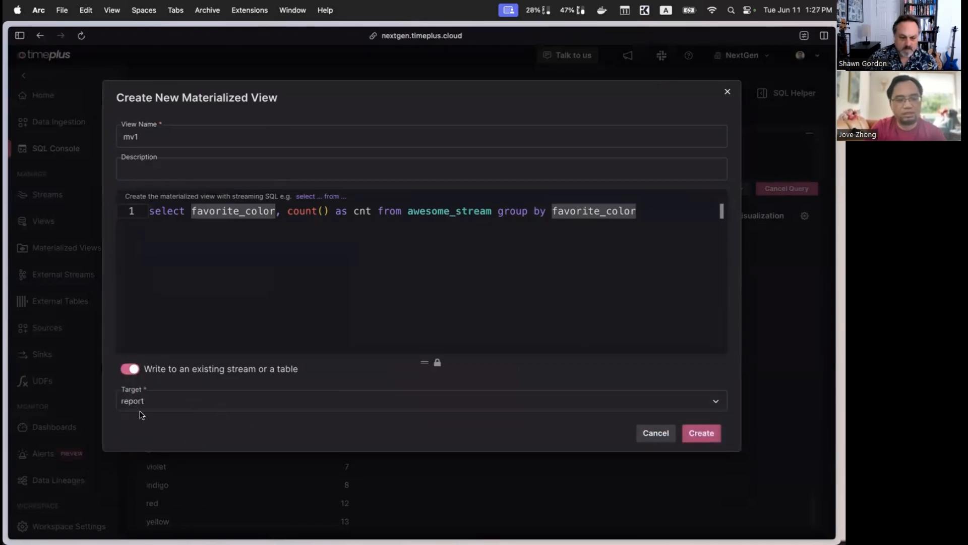
click(712, 437)
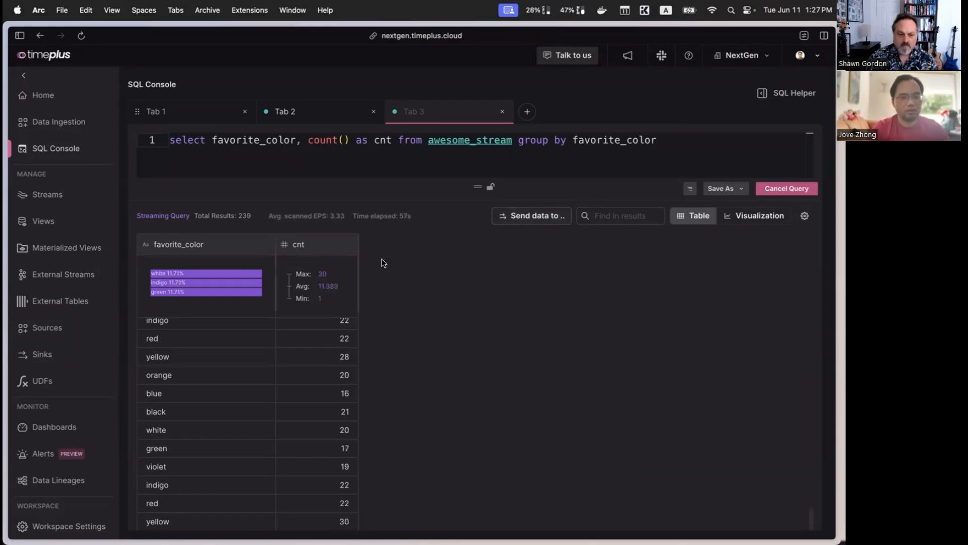
Step: Examine the data lineage and the details of awesome_stream, the materialized view mv1 and the stream report
click(55, 479)
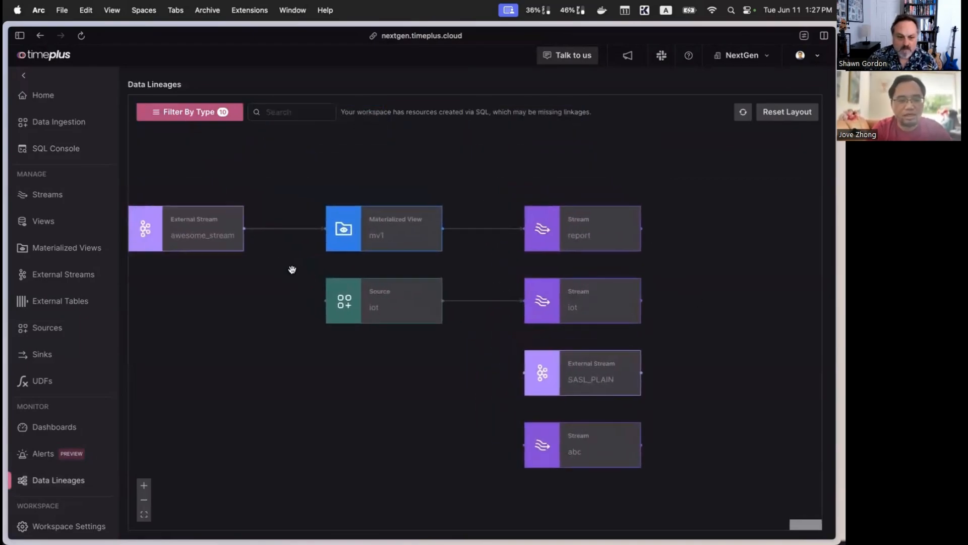
click(228, 247)
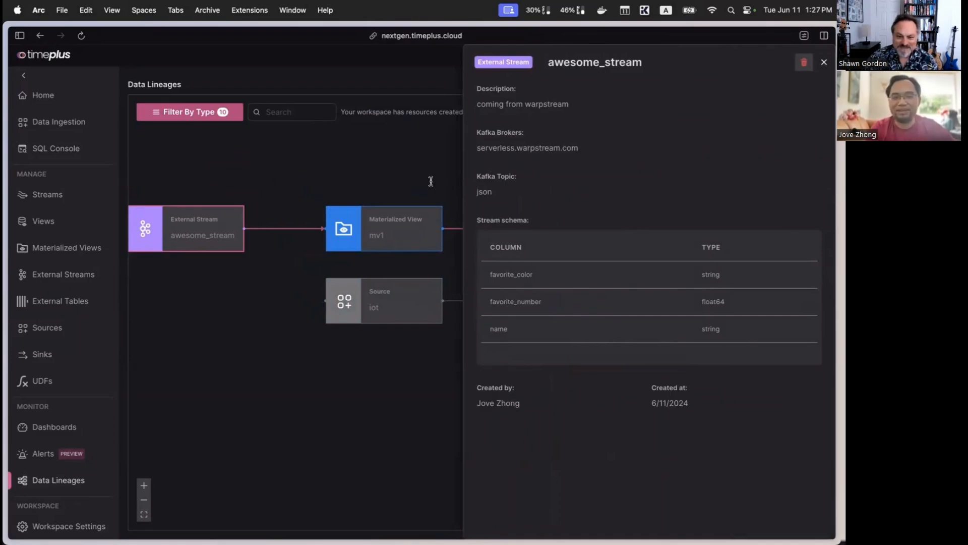
click(381, 222)
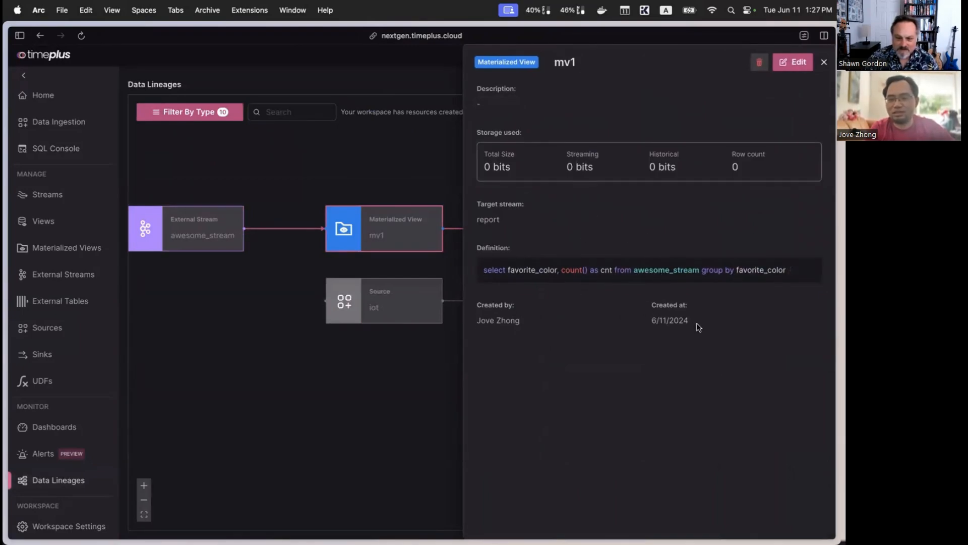
click(436, 373)
click(606, 246)
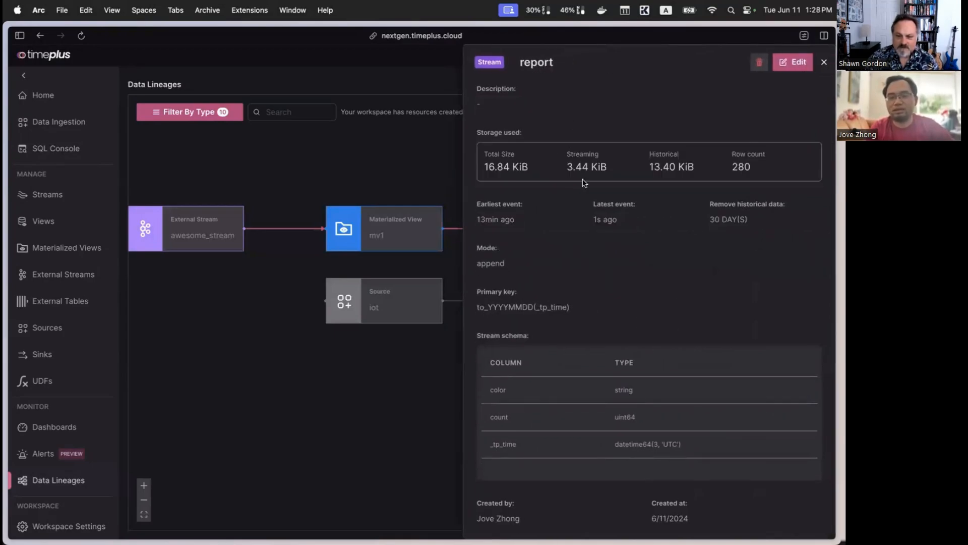
click(283, 294)
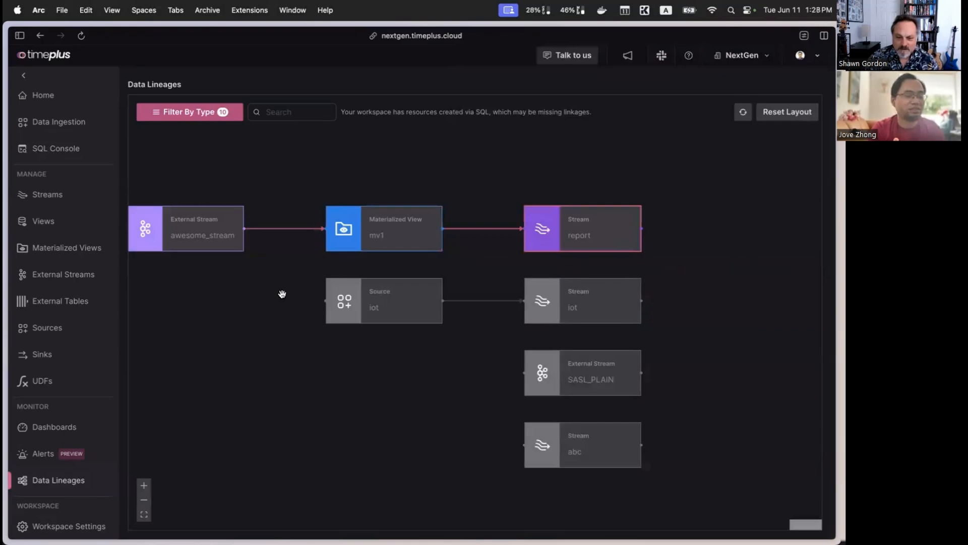
Step: Return to the favorite_color count query in the SQL console
click(68, 149)
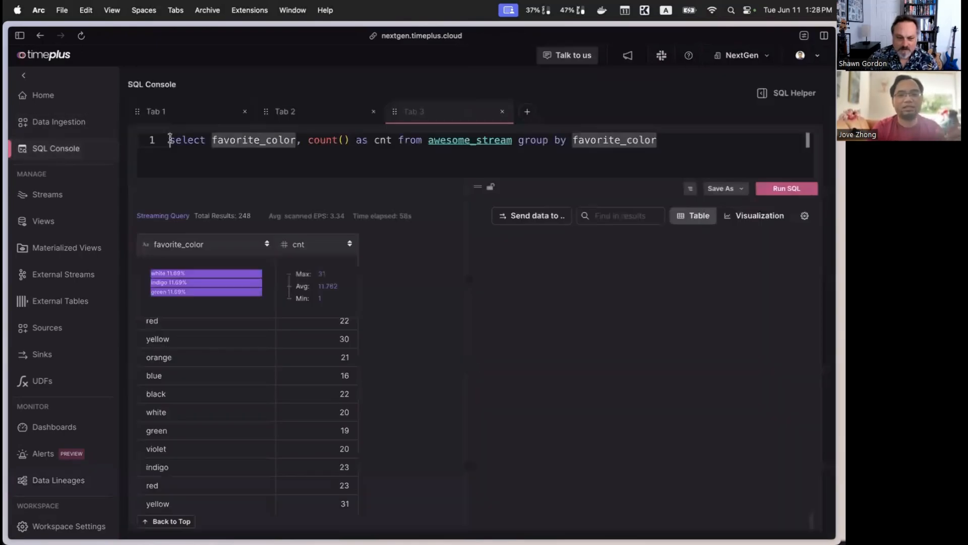